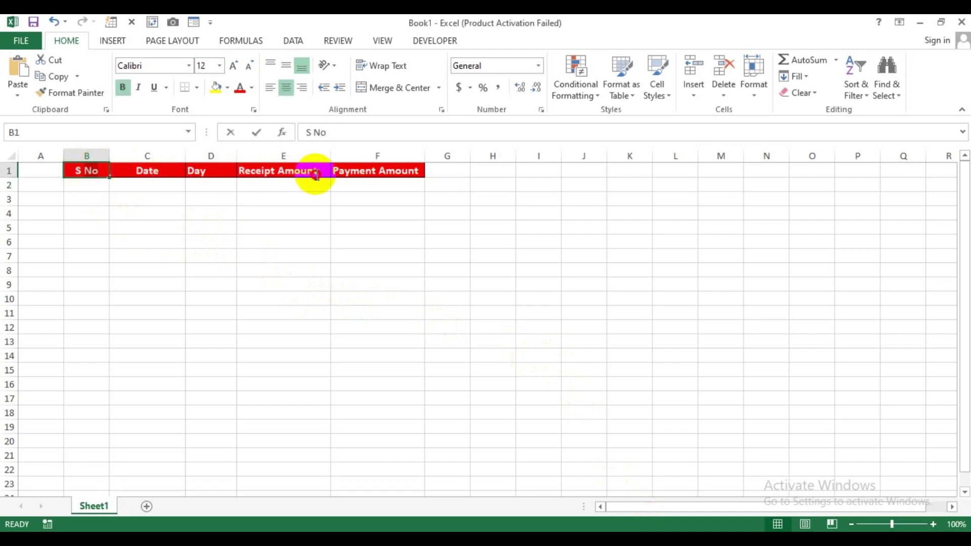
# - Enter serial number 1 and the date 1-Jan-2023 in the first row under the headers
pyautogui.click(83, 203)
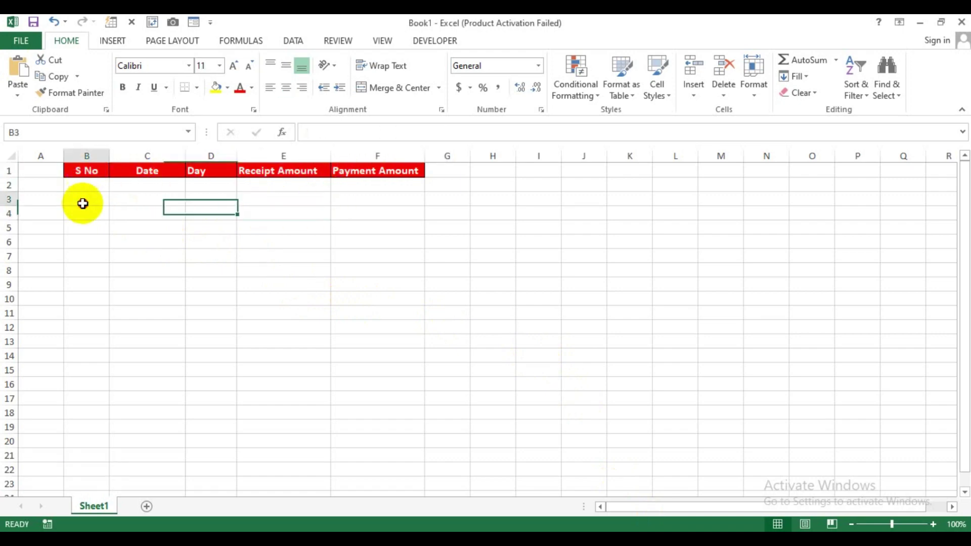
pyautogui.moveTo(87, 185); pyautogui.dragTo(405, 299)
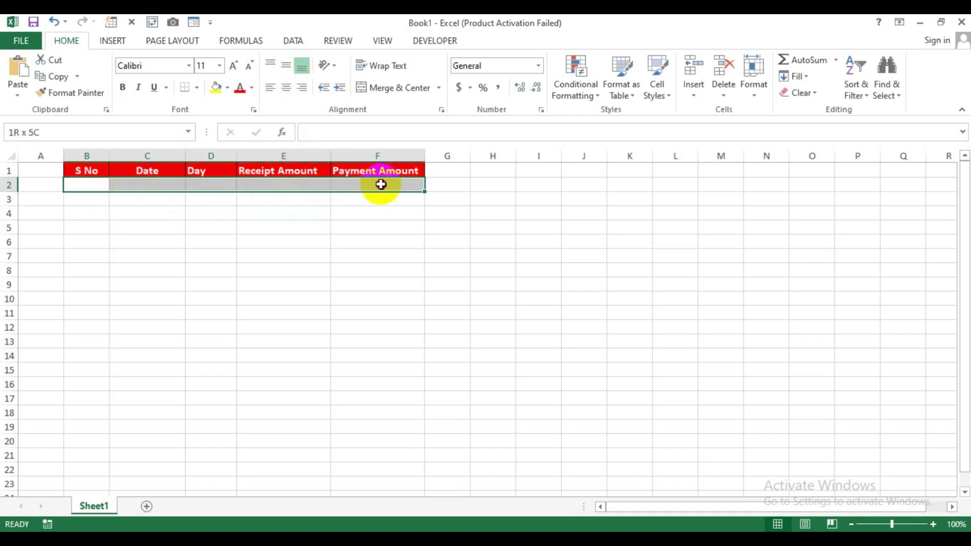
pyautogui.click(492, 256)
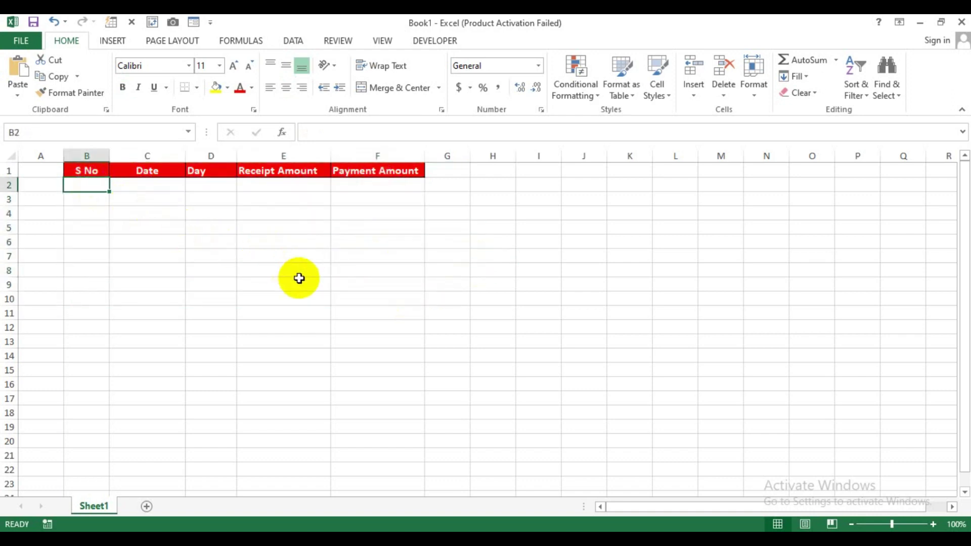
pyautogui.write('1')
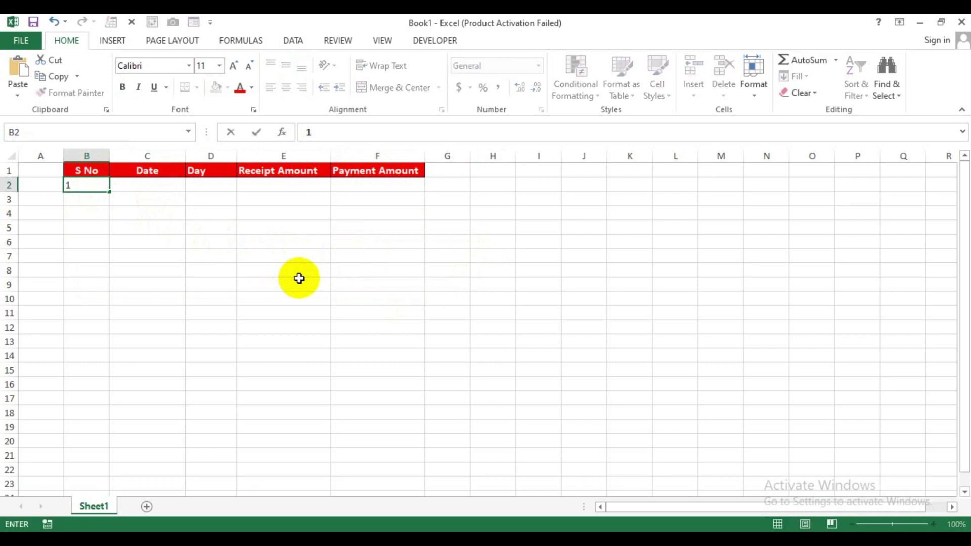
pyautogui.press('Tab')
pyautogui.write('1')
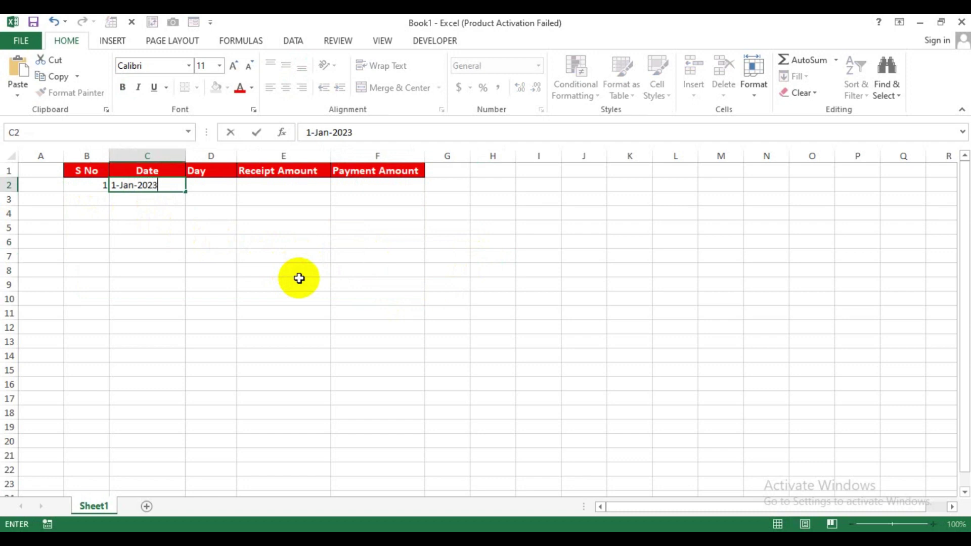
pyautogui.press('Tab')
# - Complete the first record with day Sat, receipt 5000 and payment 6000
pyautogui.write('S')
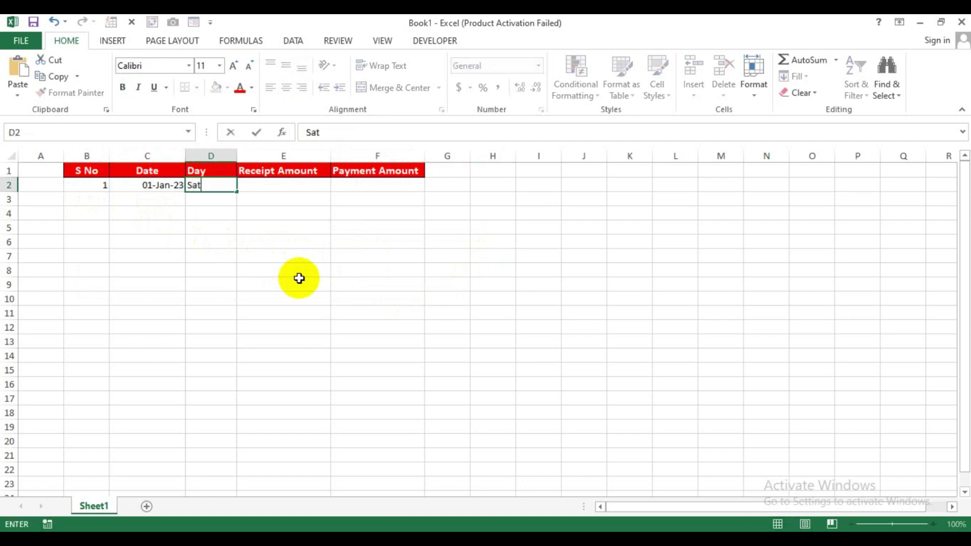
pyautogui.press('Tab')
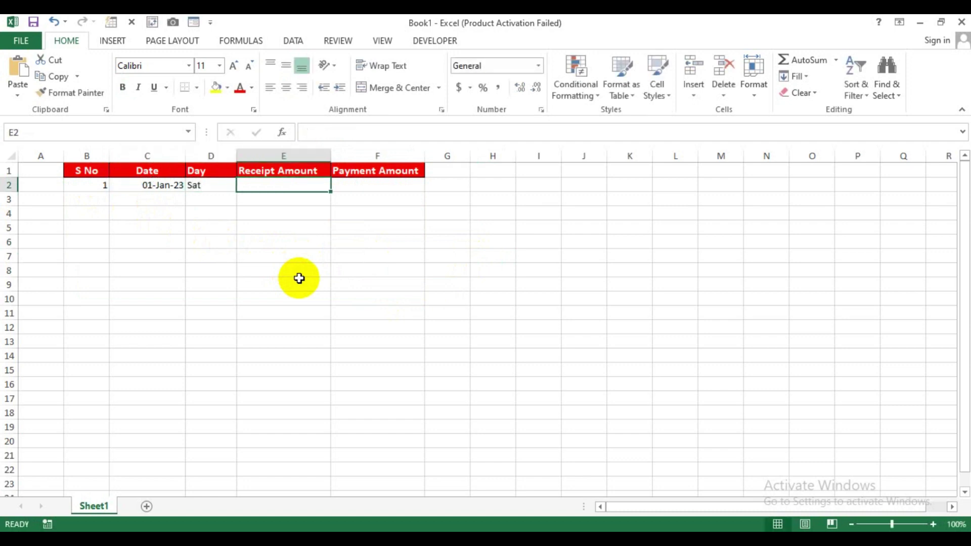
pyautogui.write('500')
pyautogui.press('Tab')
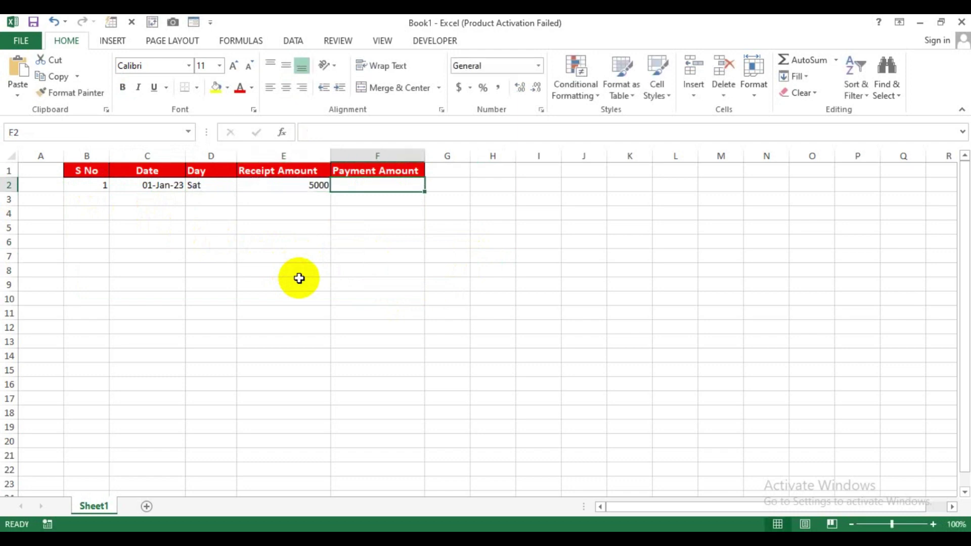
pyautogui.write('6000')
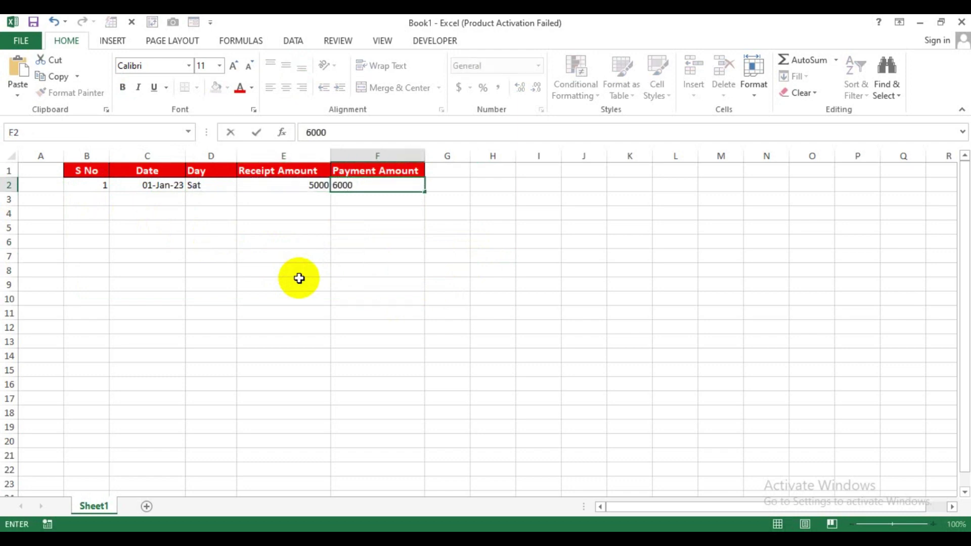
pyautogui.press('Return')
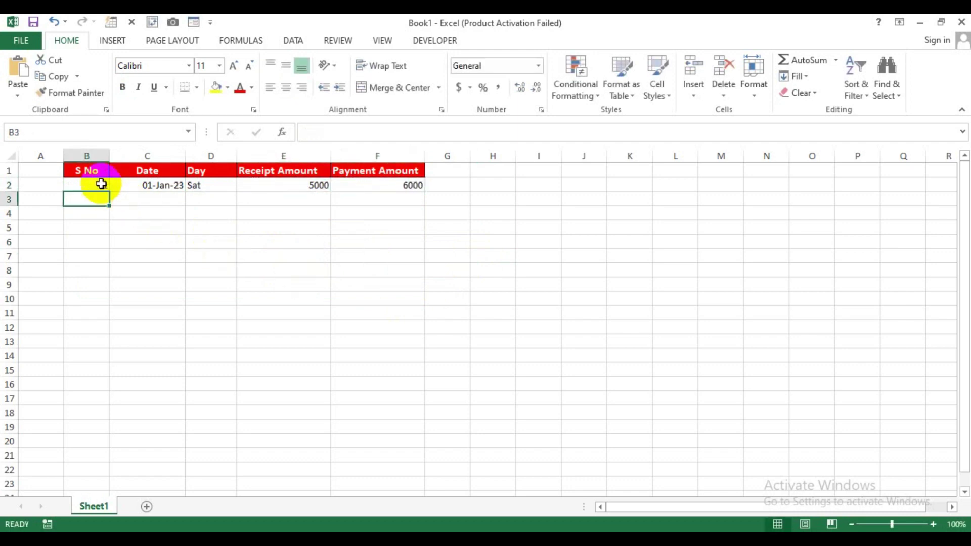
# - Fill record B2:F2 down to row 20, giving serials 1–19 and dates through 19-Jan-23
pyautogui.moveTo(101, 184); pyautogui.dragTo(412, 196)
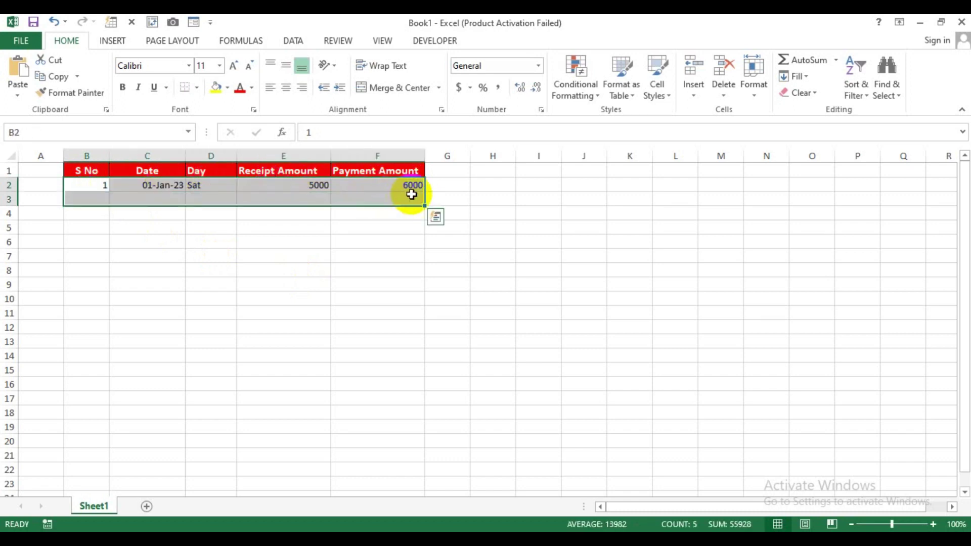
pyautogui.click(342, 190)
pyautogui.moveTo(115, 185)
pyautogui.mouseDown()
pyautogui.moveTo(393, 189)
pyautogui.moveTo(416, 447)
pyautogui.mouseUp()
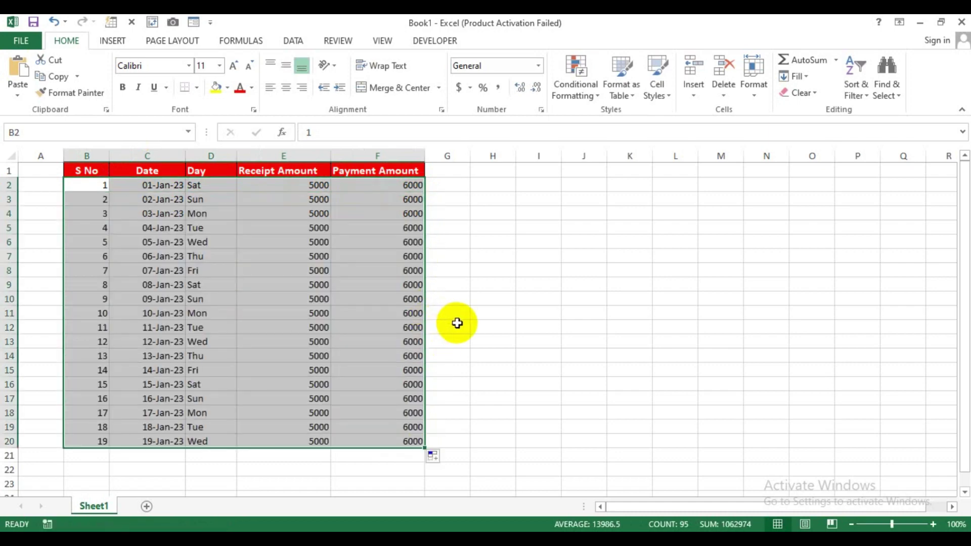
pyautogui.scroll(-1, 470, 302)
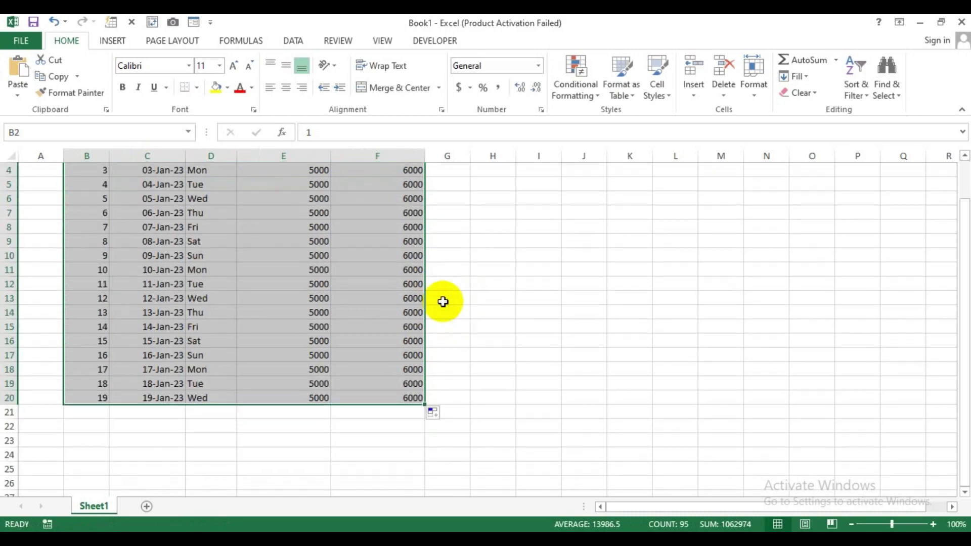
pyautogui.scroll(1, 443, 301)
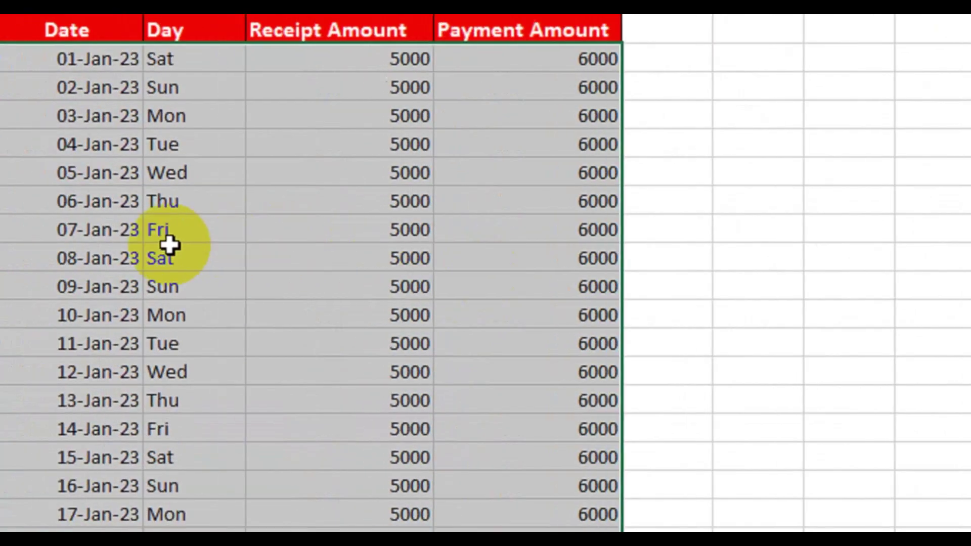
pyautogui.scroll(-1, 233, 334)
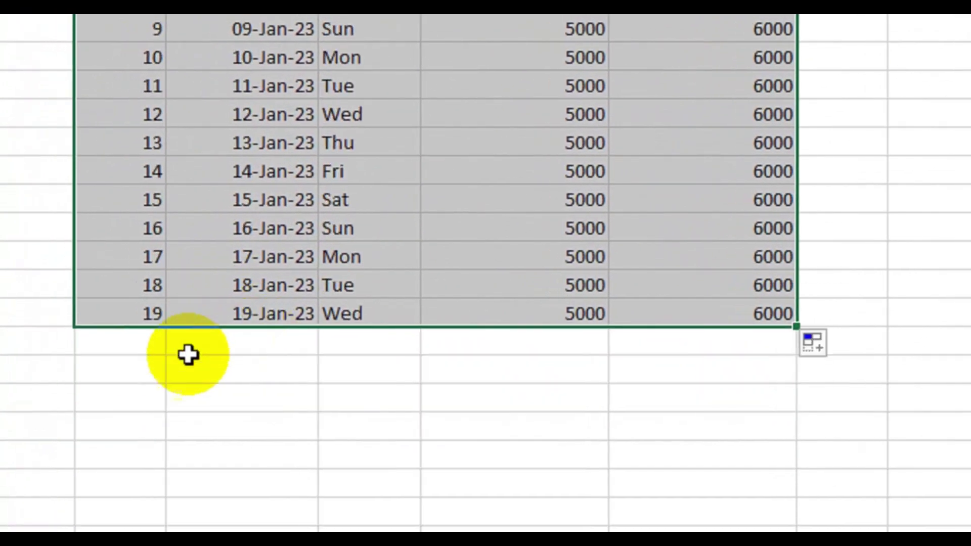
pyautogui.click(192, 344)
pyautogui.click(354, 344)
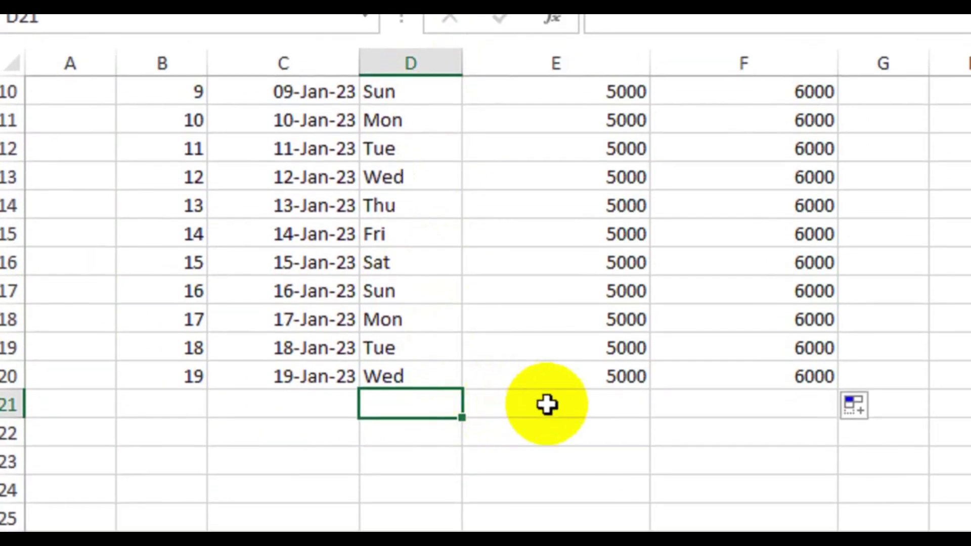
pyautogui.moveTo(622, 178); pyautogui.dragTo(607, 378)
pyautogui.moveTo(738, 175); pyautogui.dragTo(738, 318)
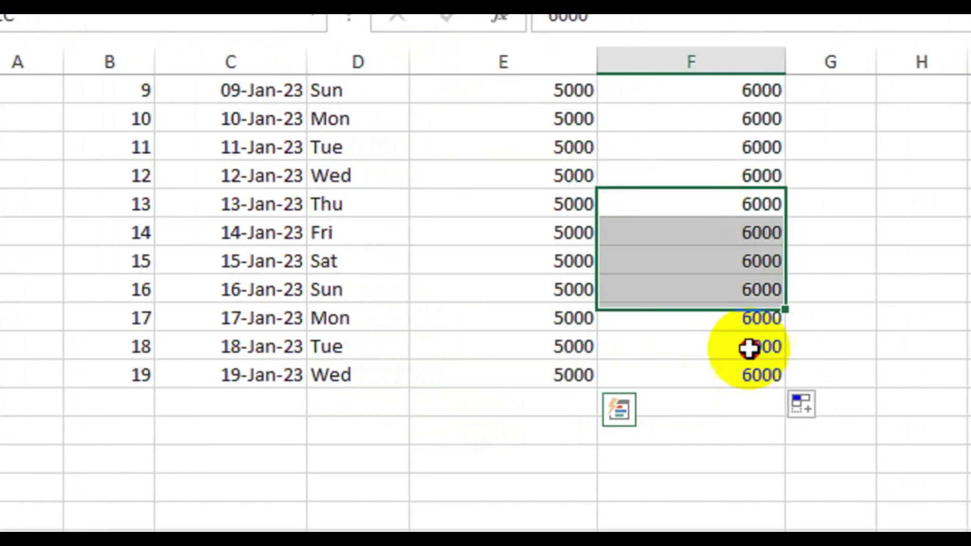
pyautogui.moveTo(582, 375); pyautogui.dragTo(583, 404)
pyautogui.click(522, 378)
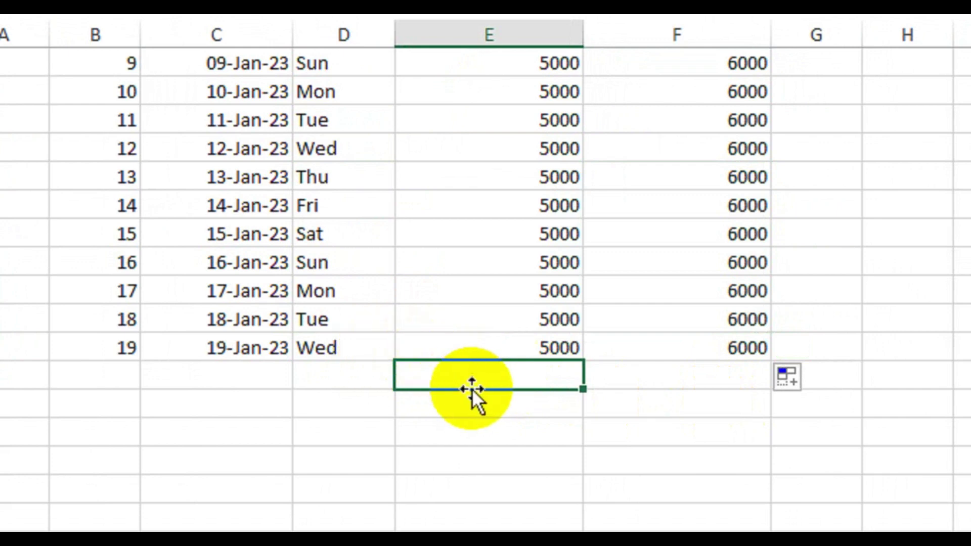
pyautogui.scroll(3, 480, 388)
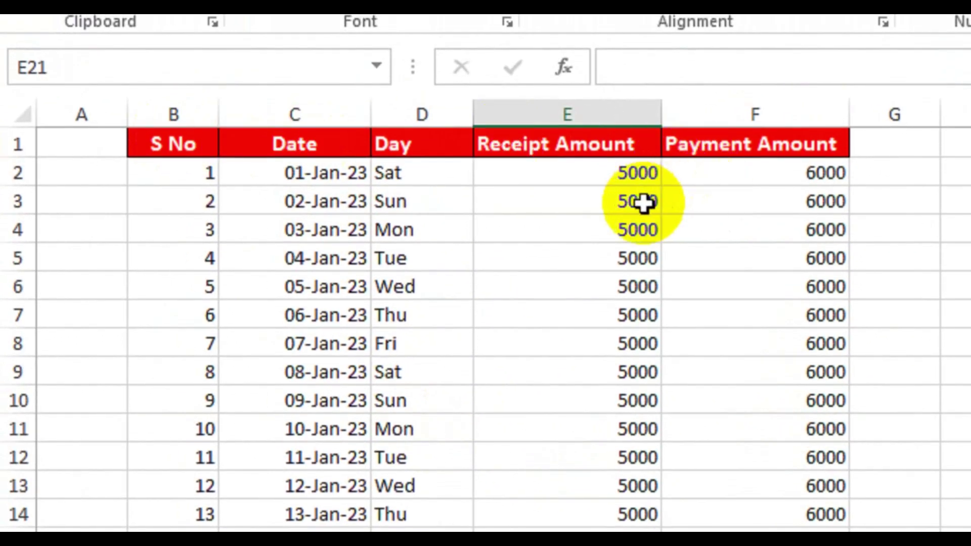
pyautogui.scroll(-1, 635, 372)
pyautogui.scroll(-1, 635, 372)
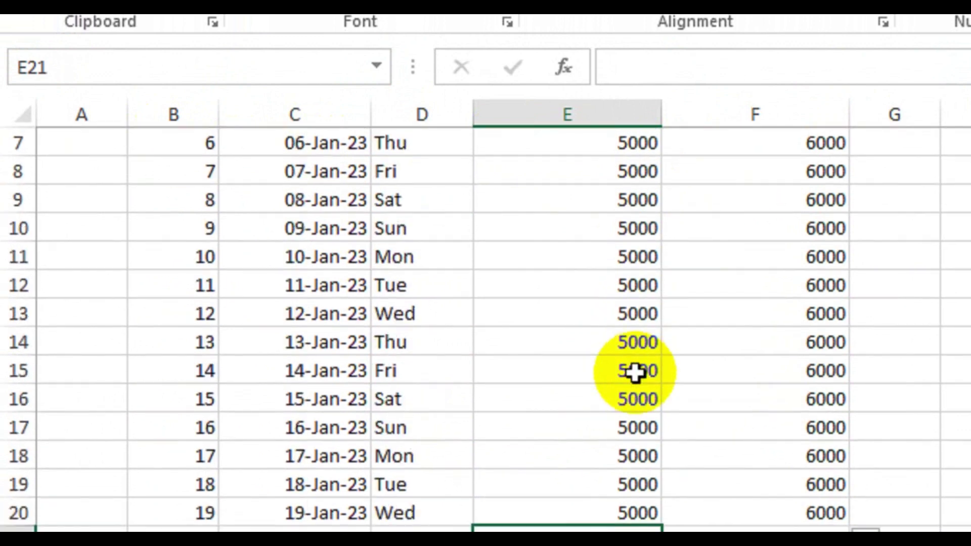
pyautogui.scroll(-1, 635, 372)
pyautogui.scroll(-1, 635, 371)
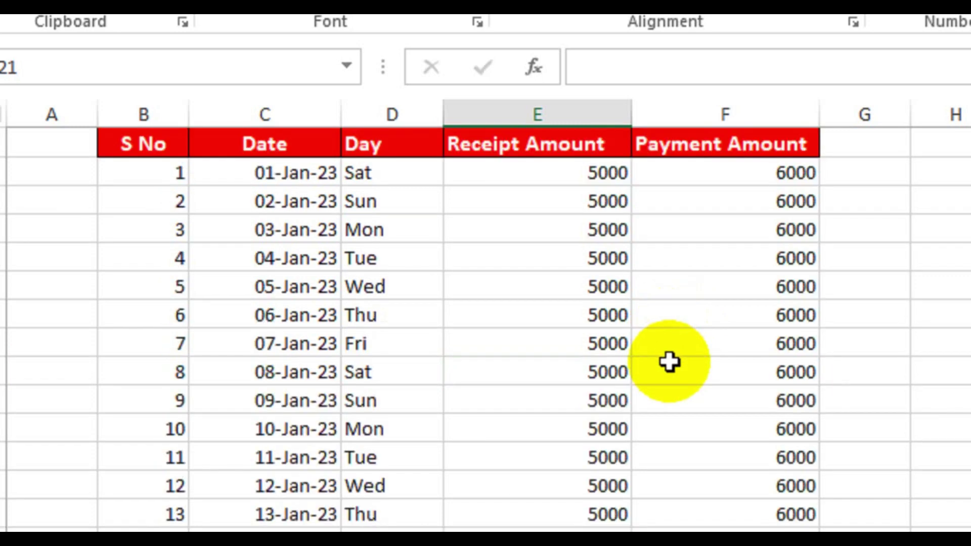
pyautogui.scroll(4, 675, 344)
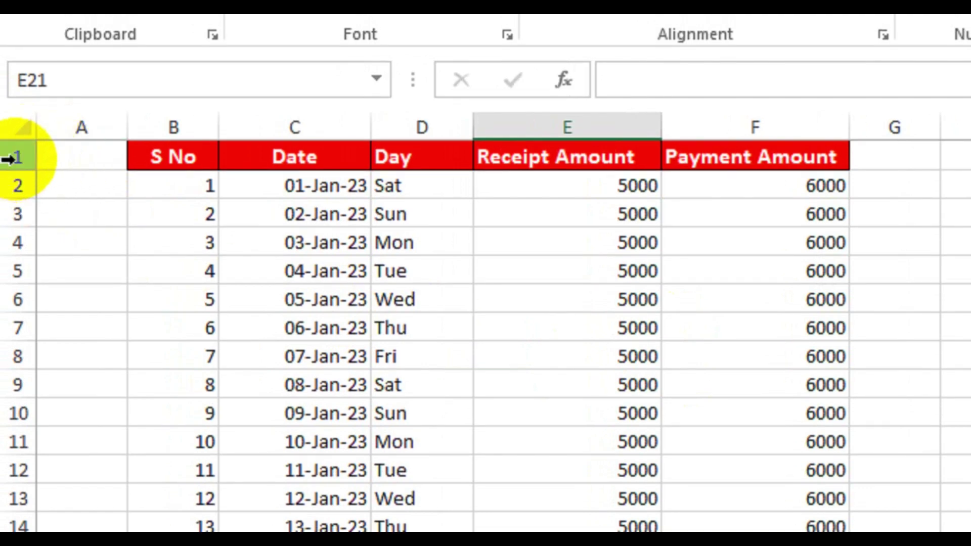
# - Apply Freeze Top Row and scroll to confirm the red header row stays fixed
pyautogui.click(7, 159)
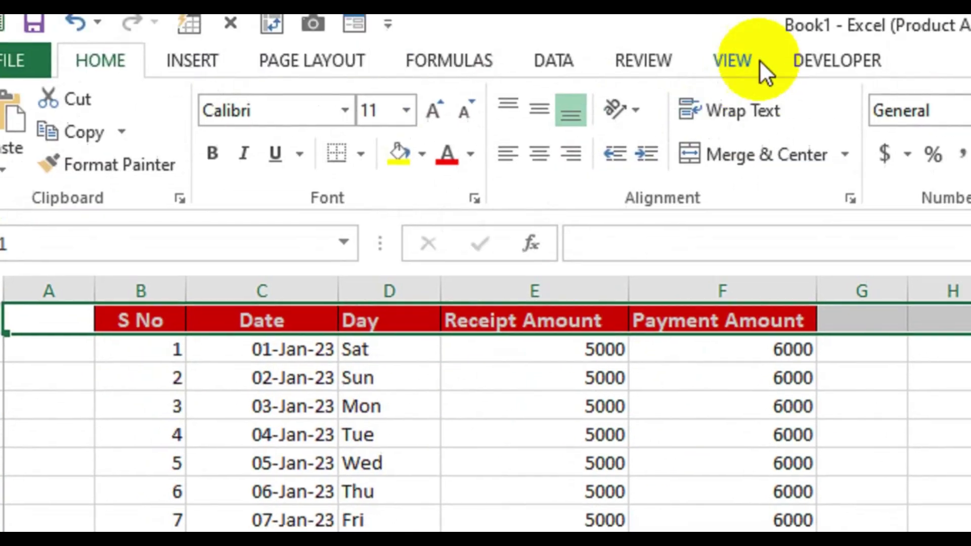
pyautogui.click(732, 62)
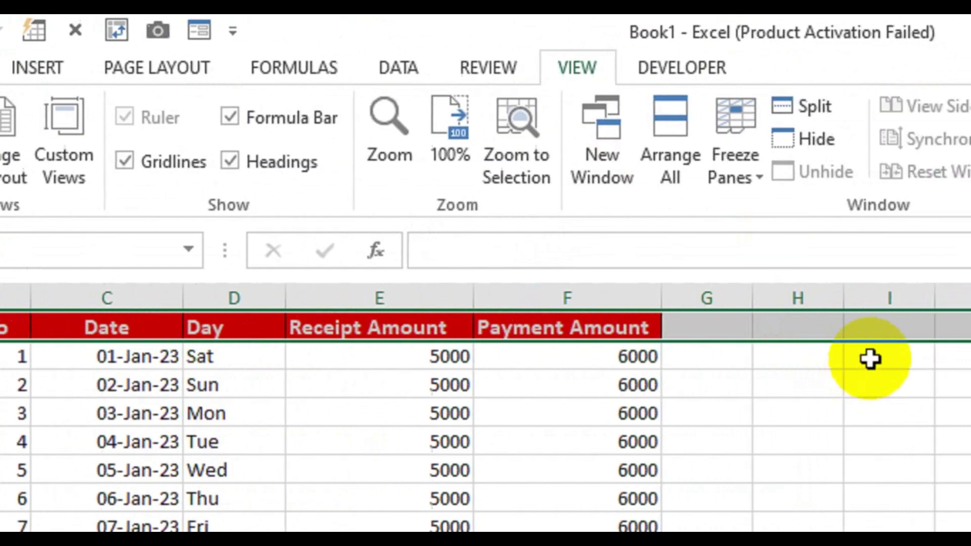
pyautogui.click(664, 174)
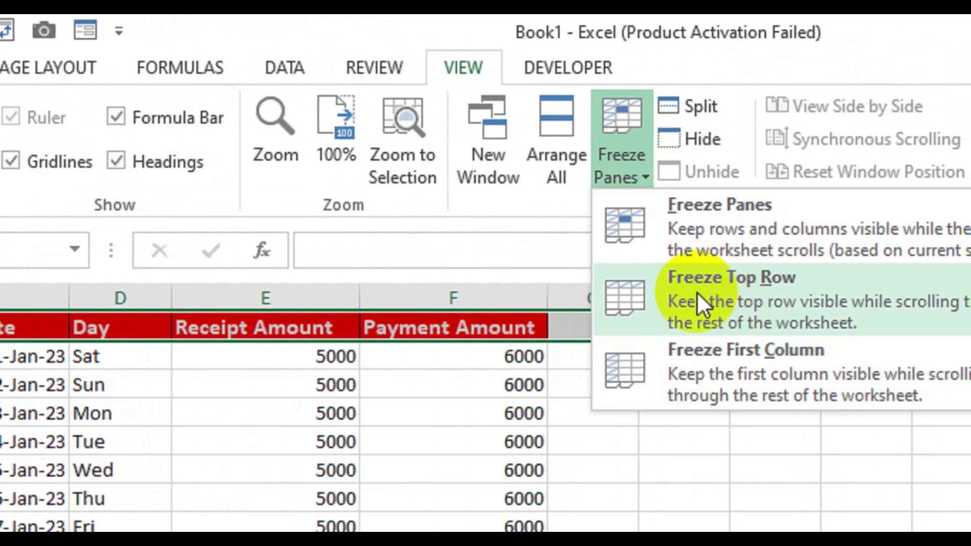
pyautogui.click(697, 293)
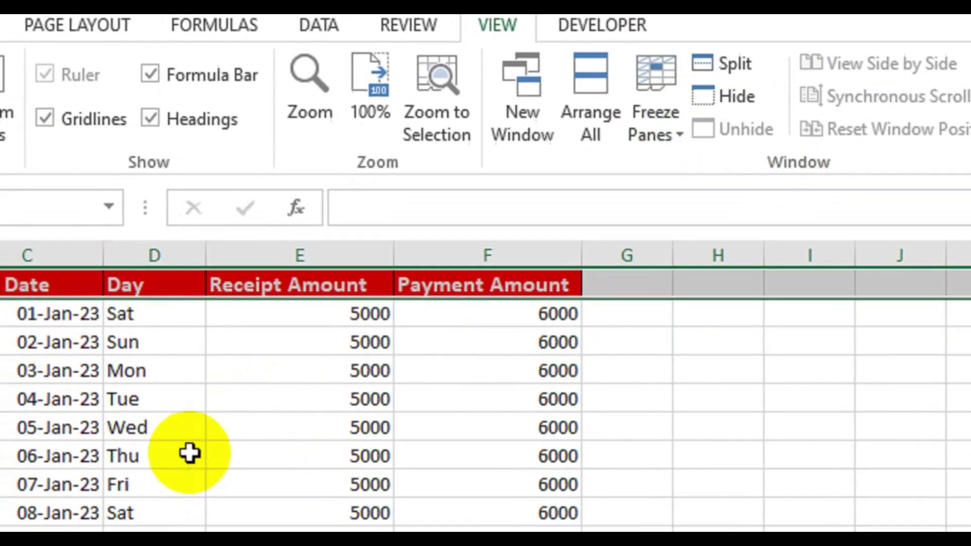
pyautogui.scroll(-1, 229, 419)
pyautogui.scroll(-1, 229, 419)
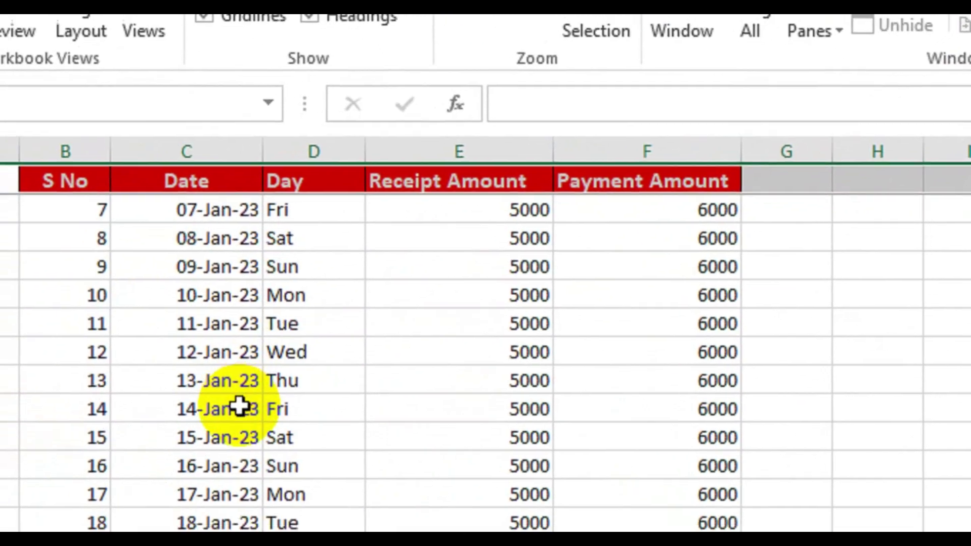
pyautogui.scroll(-1, 229, 420)
pyautogui.scroll(3, 18, 304)
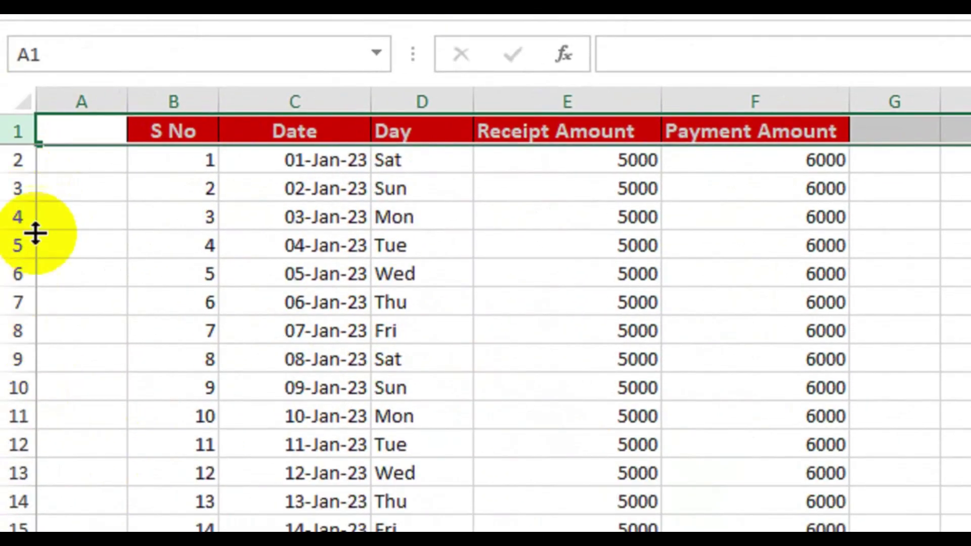
pyautogui.scroll(-1, 48, 284)
pyautogui.scroll(-1, 50, 287)
pyautogui.scroll(-2, 52, 288)
pyautogui.scroll(-1, 56, 289)
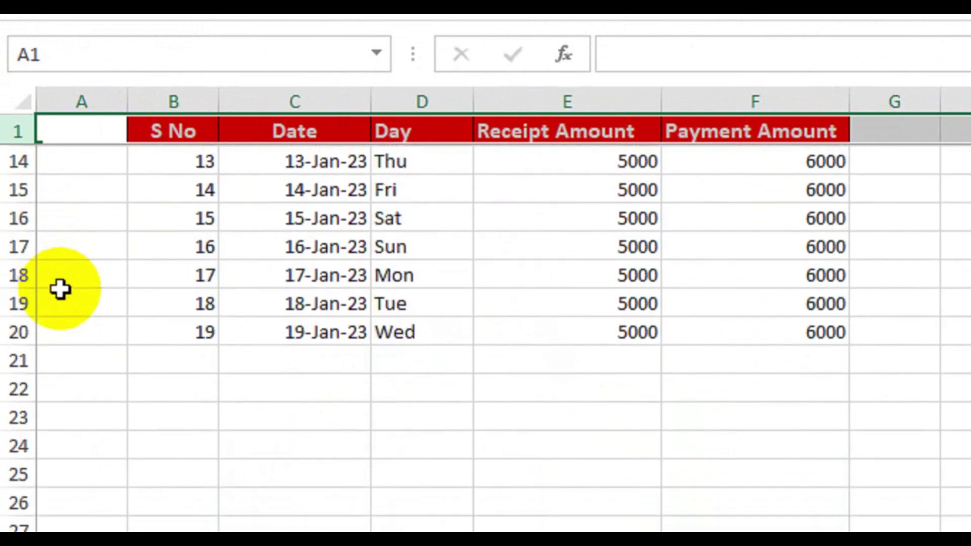
pyautogui.scroll(-1, 67, 286)
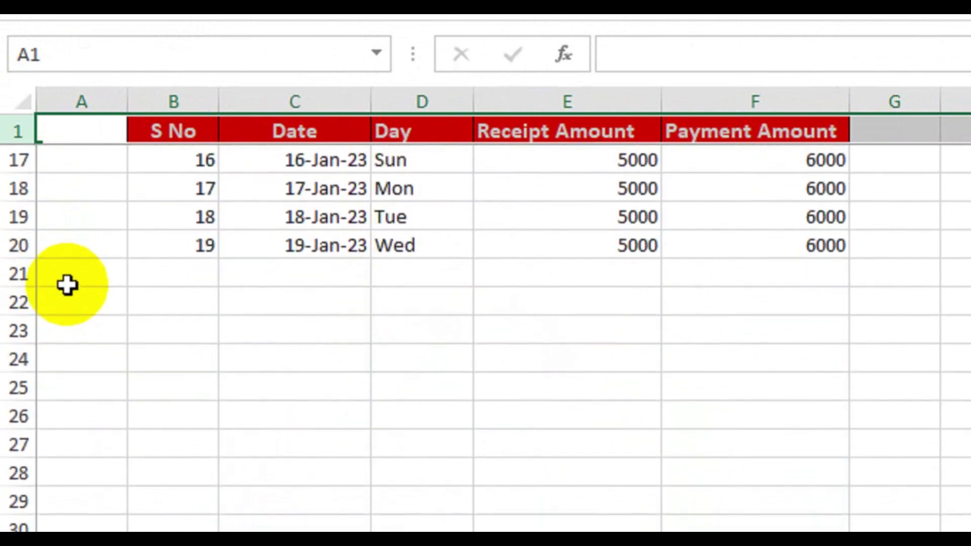
pyautogui.click(192, 310)
pyautogui.moveTo(197, 273); pyautogui.dragTo(728, 273)
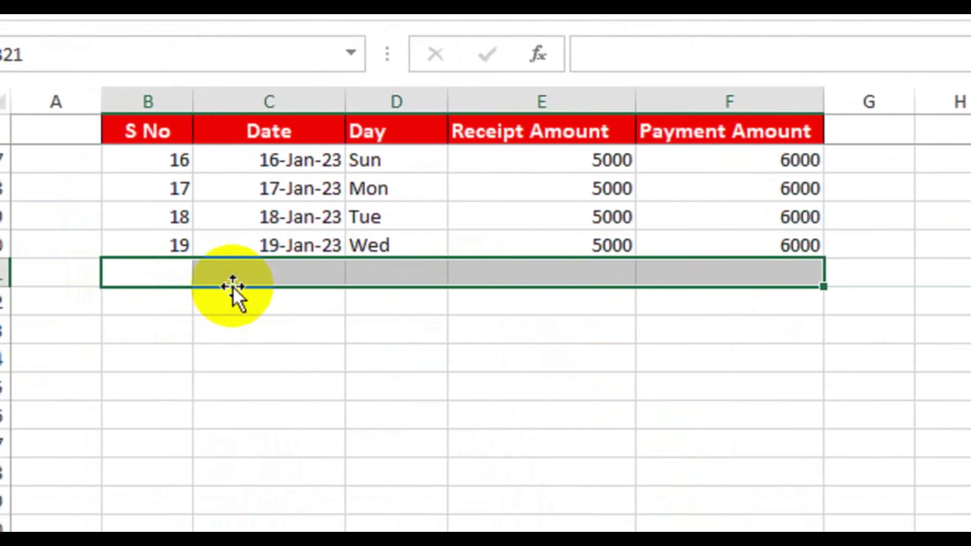
pyautogui.click(281, 275)
pyautogui.click(434, 278)
pyautogui.click(590, 268)
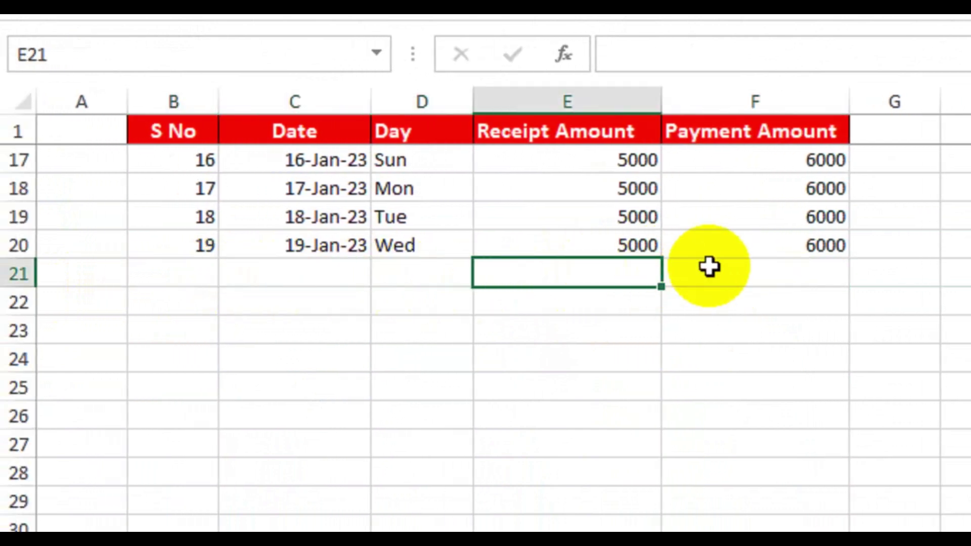
pyautogui.click(709, 267)
pyautogui.click(576, 283)
pyautogui.click(334, 281)
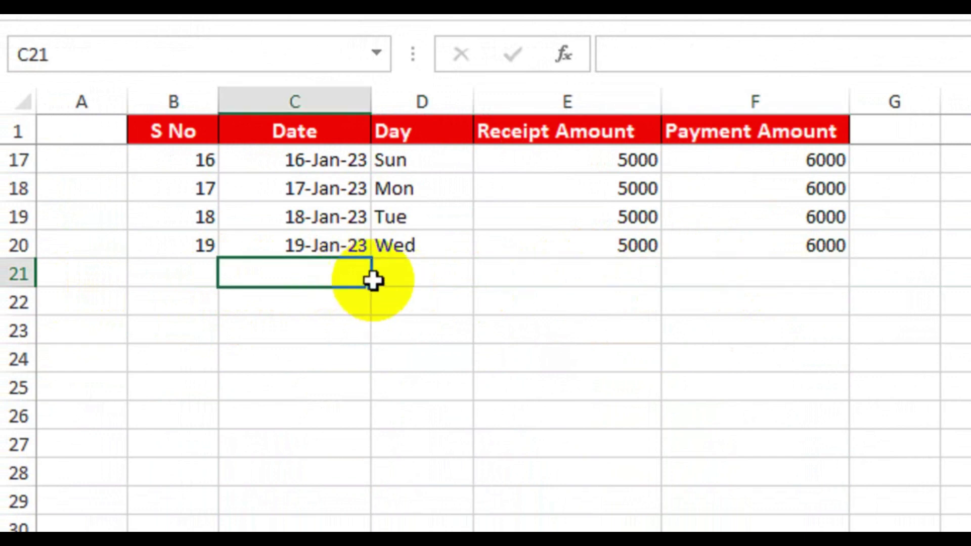
pyautogui.click(470, 273)
pyautogui.click(602, 276)
pyautogui.click(698, 283)
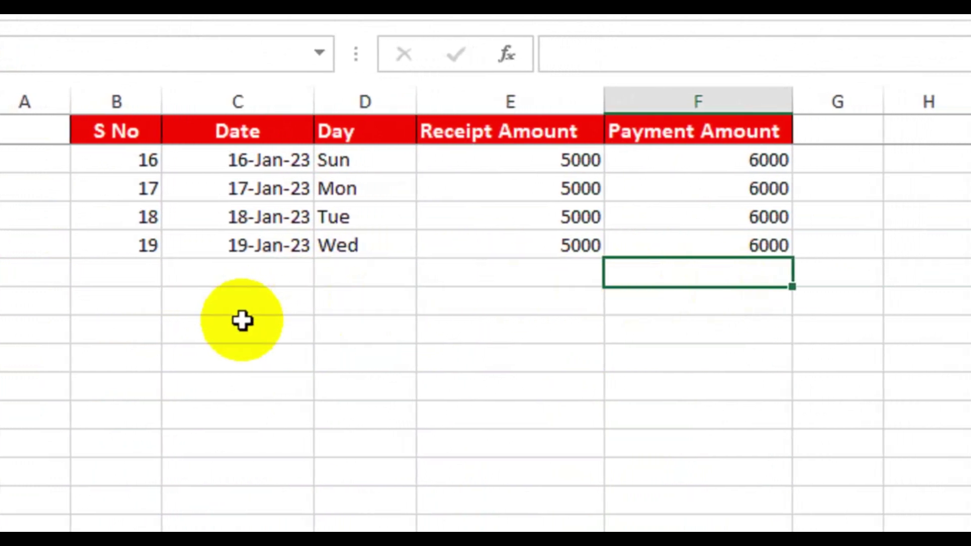
pyautogui.scroll(-1, 242, 320)
pyautogui.scroll(-1, 241, 320)
pyautogui.scroll(-1, 242, 320)
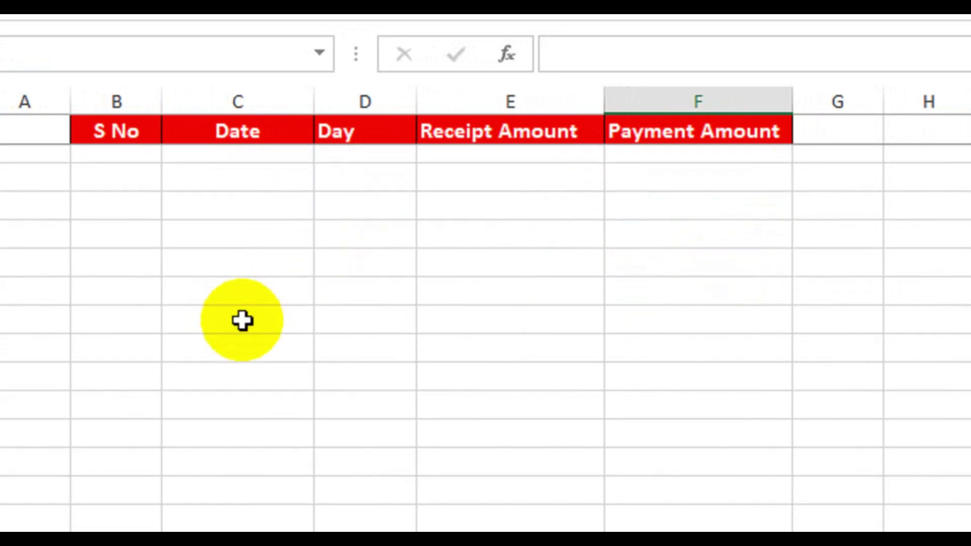
pyautogui.scroll(3, 241, 320)
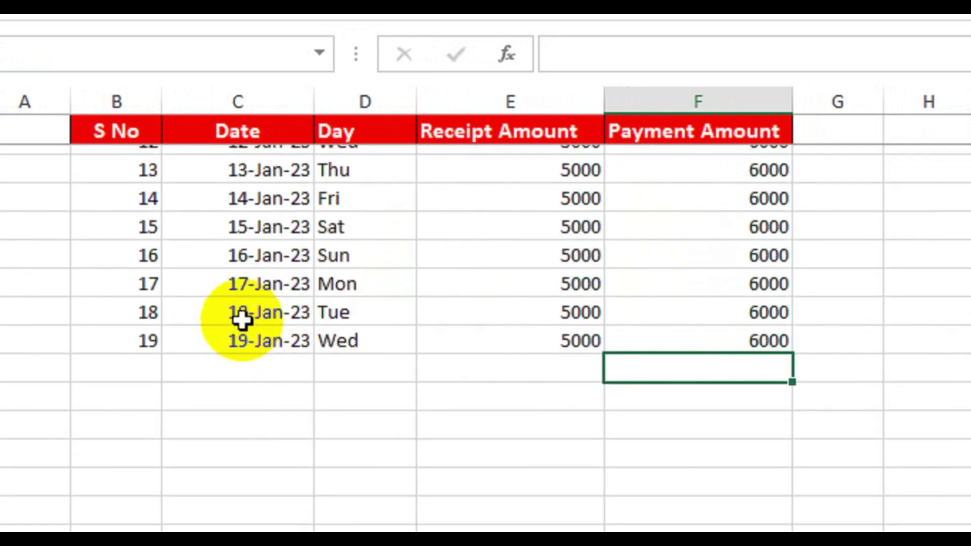
pyautogui.scroll(4, 243, 320)
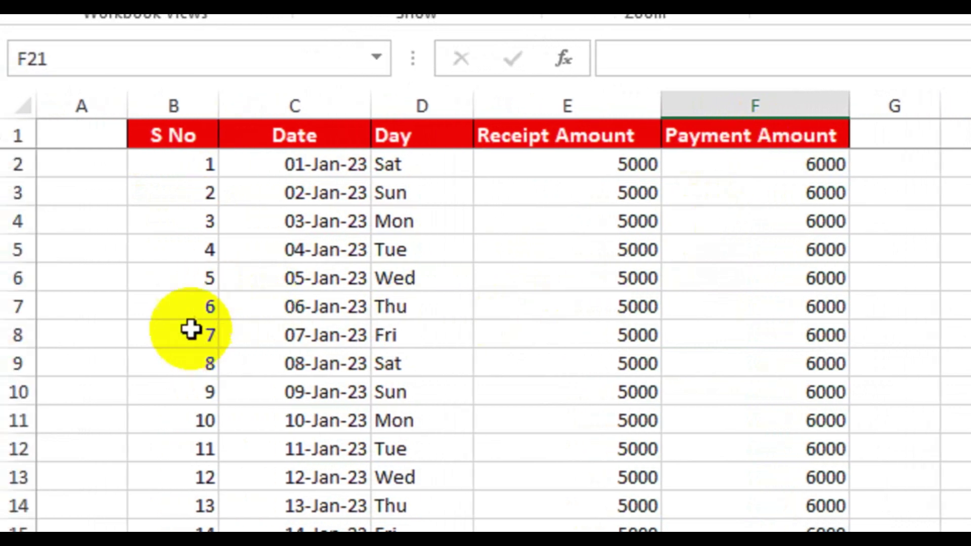
pyautogui.moveTo(78, 149); pyautogui.dragTo(93, 460)
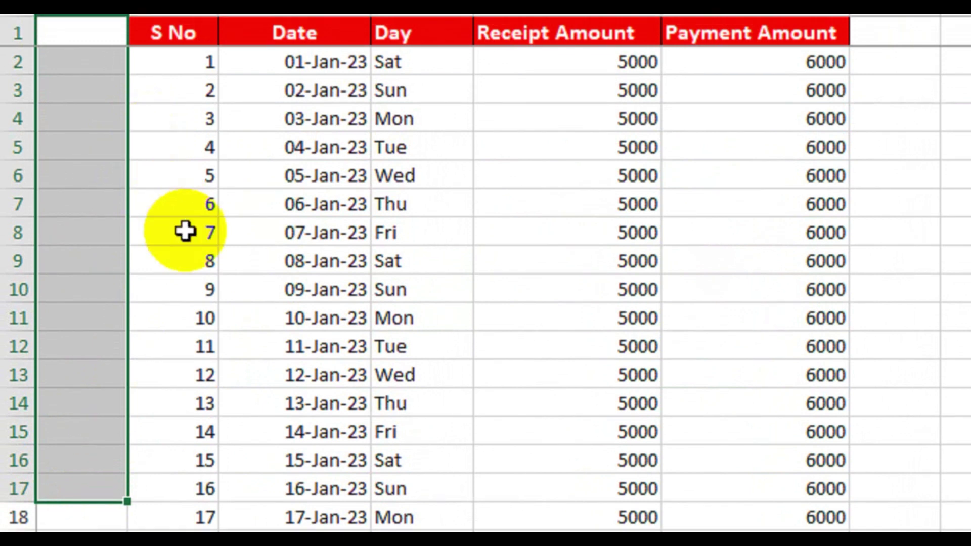
pyautogui.click(187, 230)
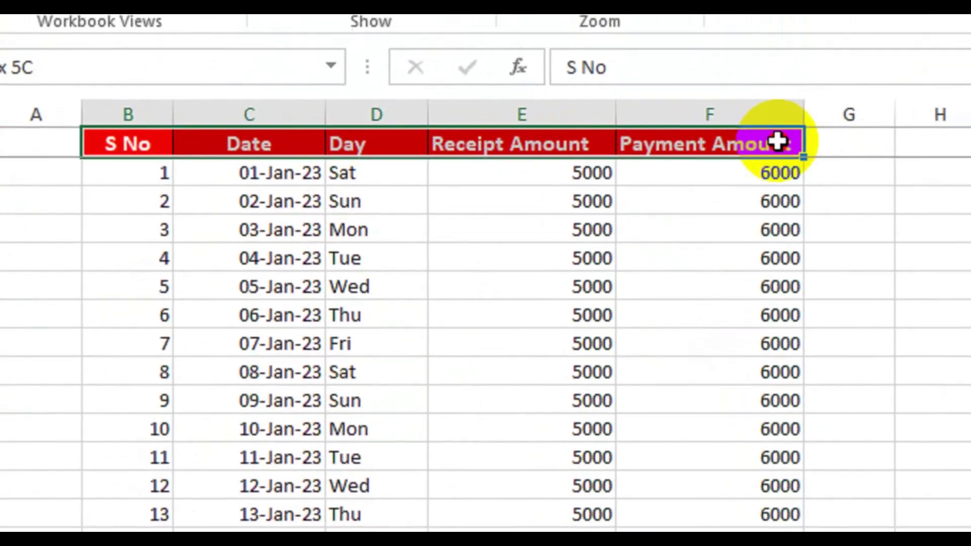
# - Paste the B1:F1 header labels transposed into A2:A6 and autofit column A
pyautogui.moveTo(182, 74); pyautogui.dragTo(823, 72)
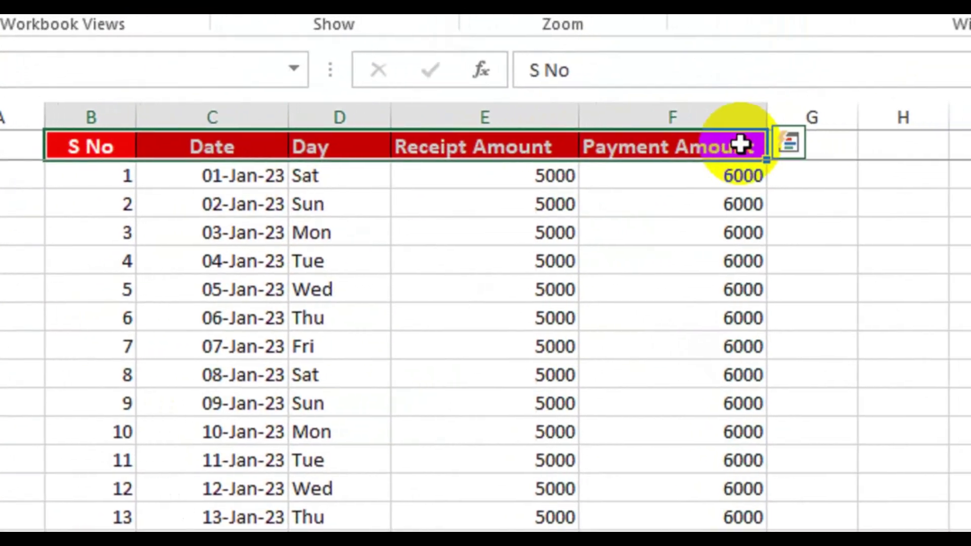
pyautogui.hotkey('ctrl', 'c')
pyautogui.click(93, 182)
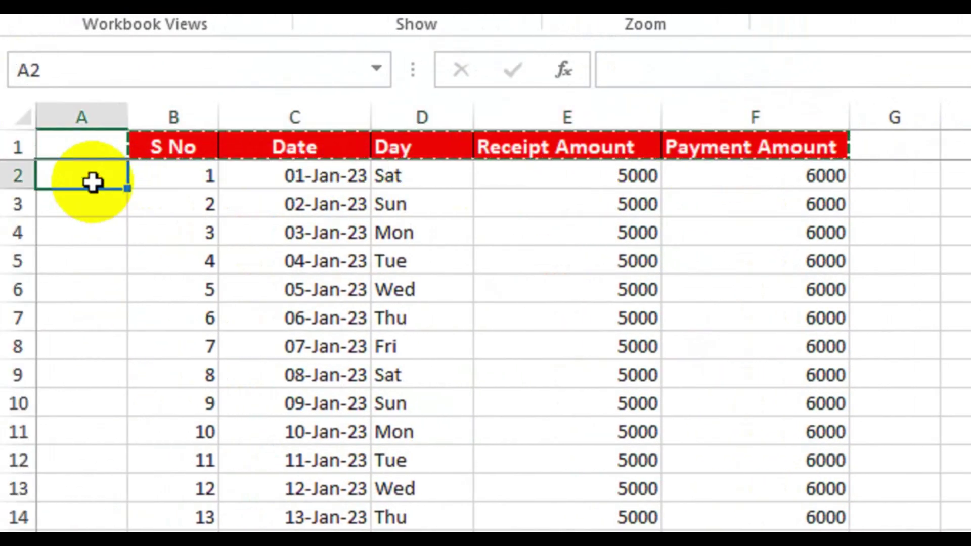
pyautogui.rightClick(91, 181)
pyautogui.click(182, 344)
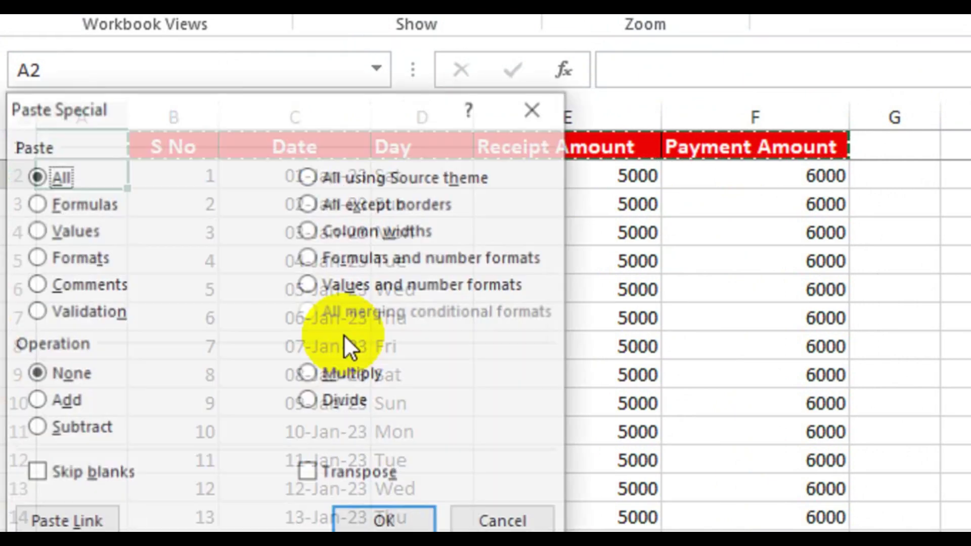
pyautogui.click(308, 466)
pyautogui.click(385, 517)
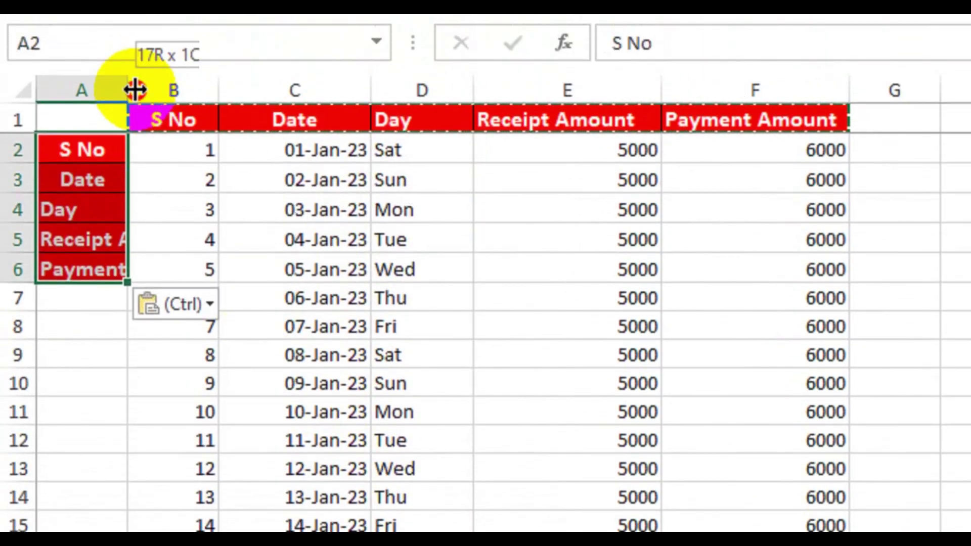
pyautogui.doubleClick(135, 90)
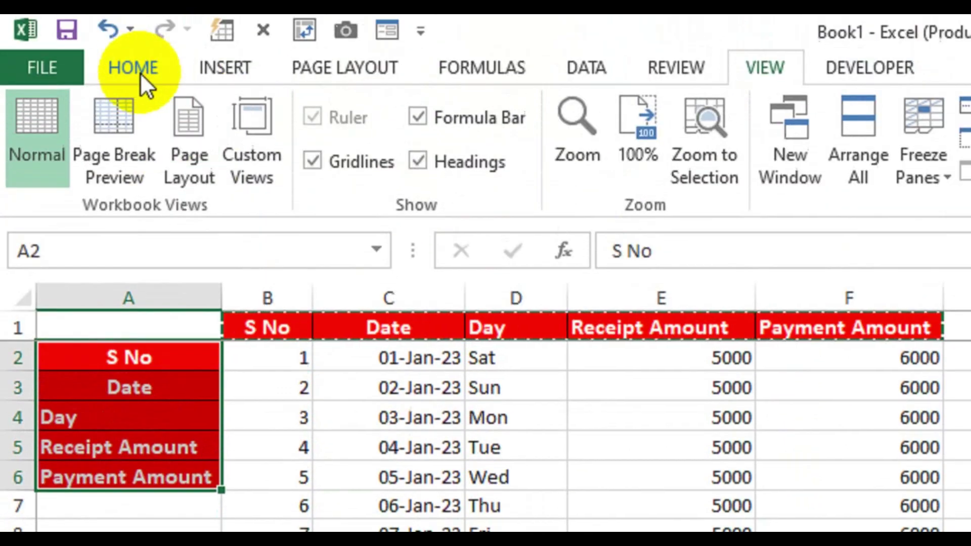
# - Give A2:A6 a black fill with middle-aligned, left-aligned label text
pyautogui.click(134, 68)
pyautogui.click(451, 165)
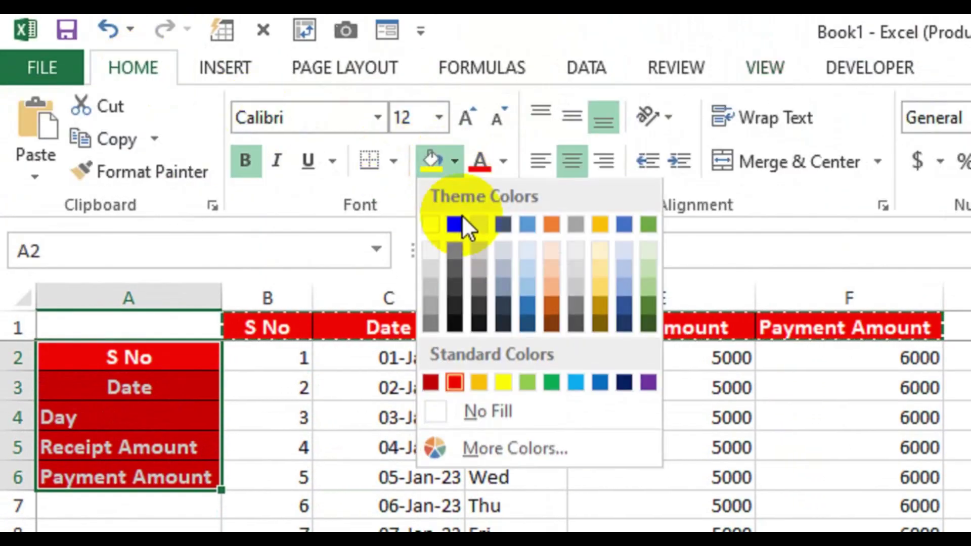
pyautogui.click(484, 326)
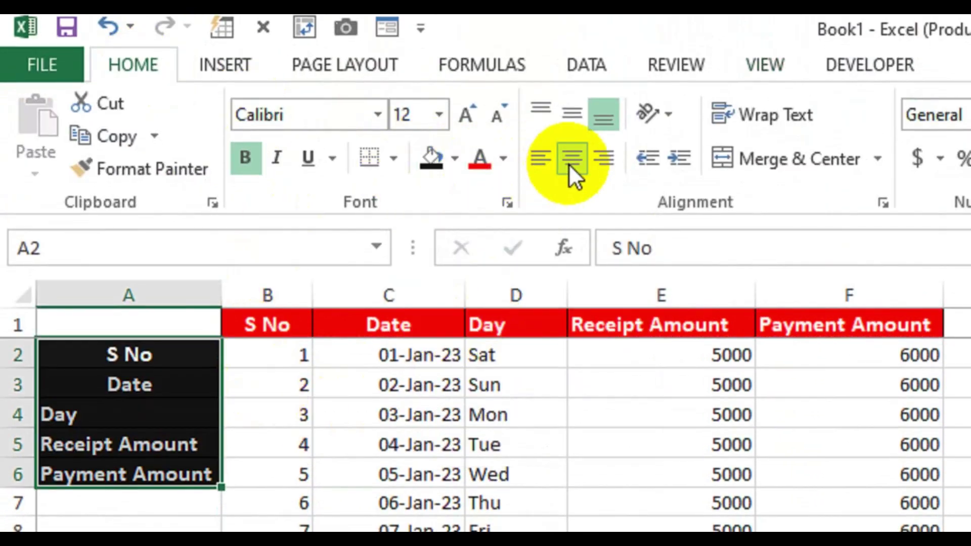
pyautogui.click(571, 115)
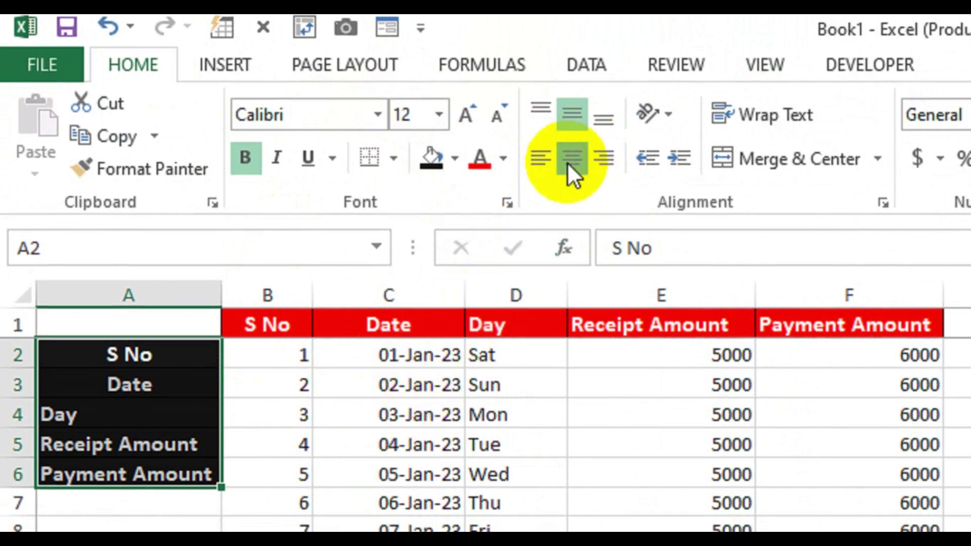
pyautogui.click(565, 161)
pyautogui.click(564, 161)
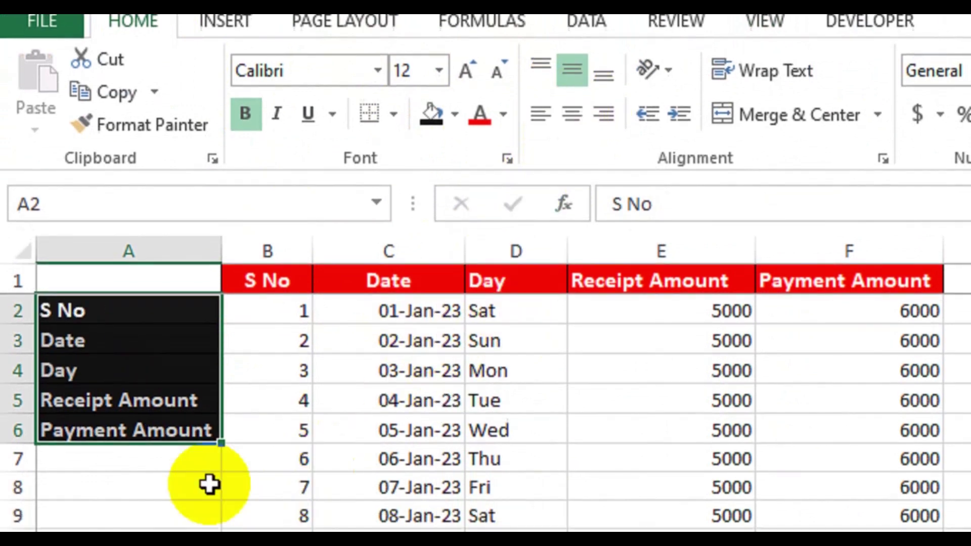
pyautogui.click(169, 451)
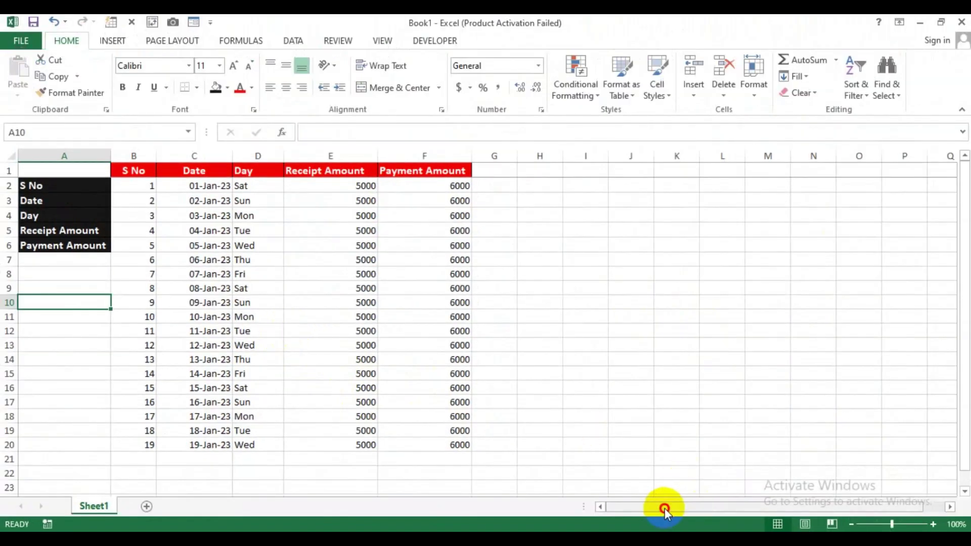
# - Select column A and unfreeze all frozen rows and columns
pyautogui.moveTo(664, 509); pyautogui.dragTo(699, 512)
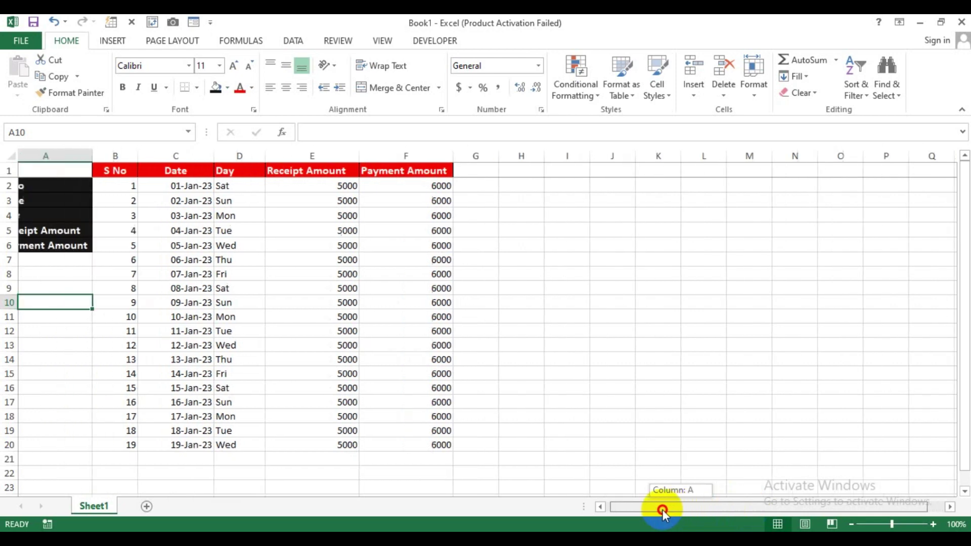
pyautogui.moveTo(749, 510); pyautogui.dragTo(658, 510)
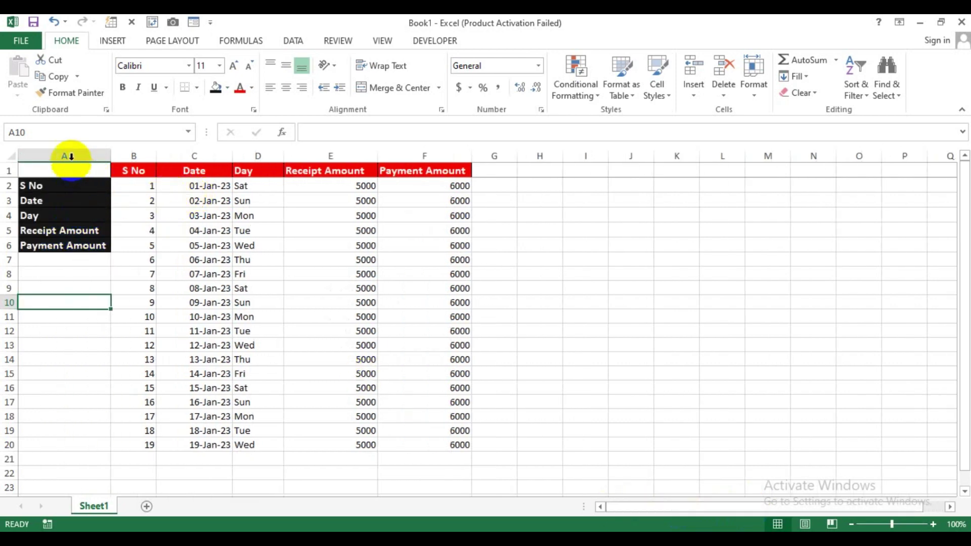
pyautogui.click(76, 151)
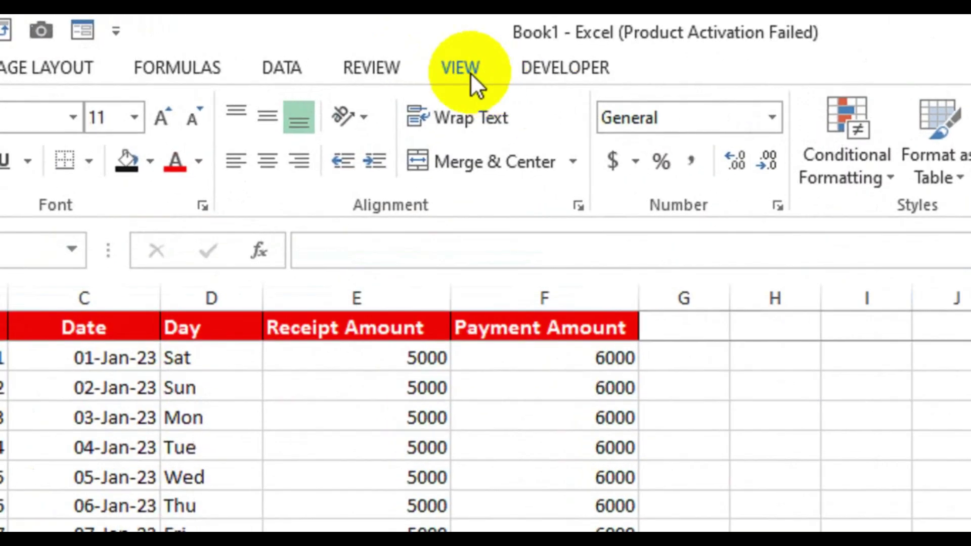
pyautogui.click(388, 46)
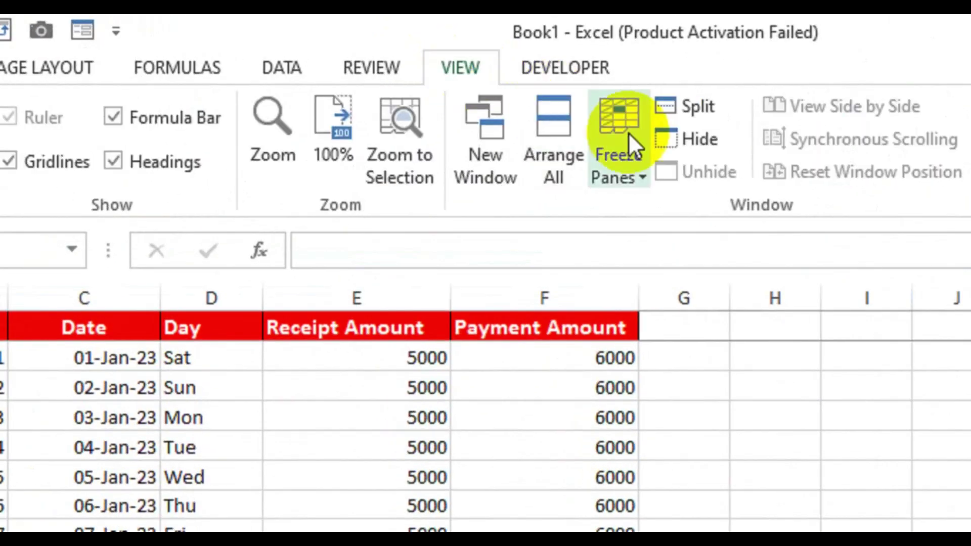
pyautogui.click(619, 175)
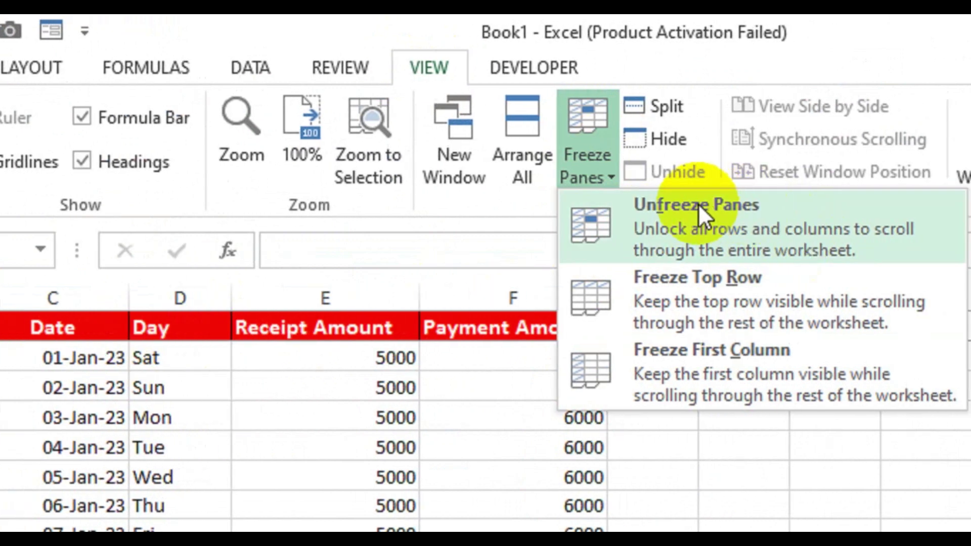
pyautogui.click(700, 215)
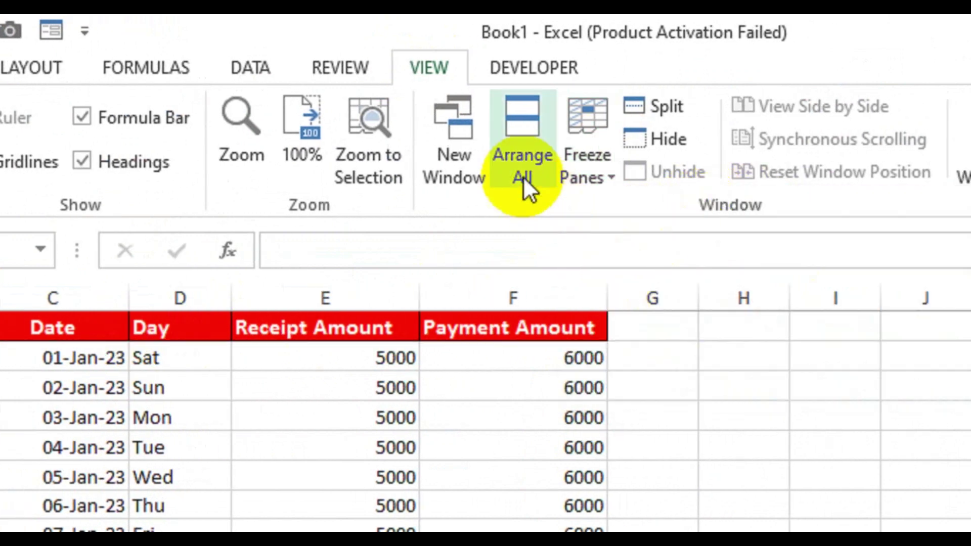
# - Apply Freeze First Column, then select the 07-Jan-23 date cell
pyautogui.click(585, 174)
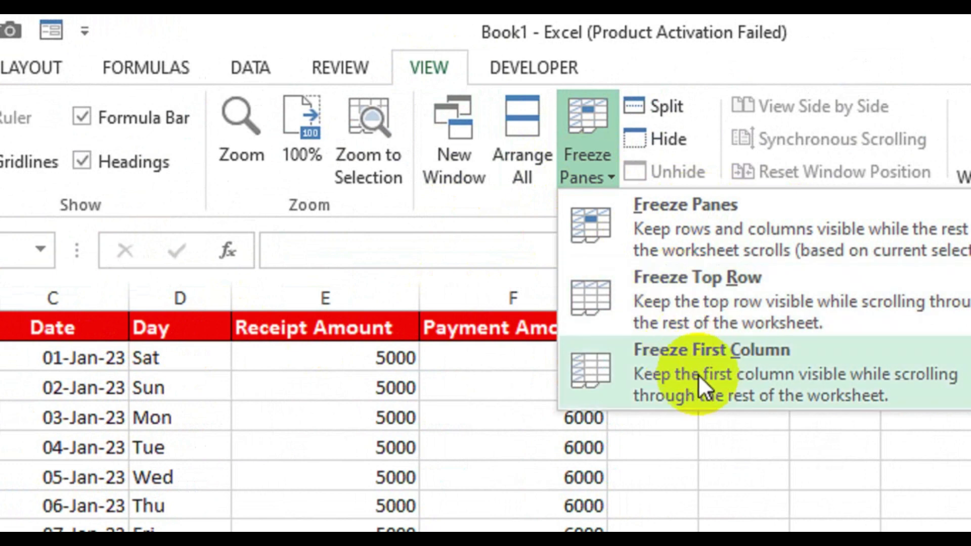
pyautogui.click(693, 372)
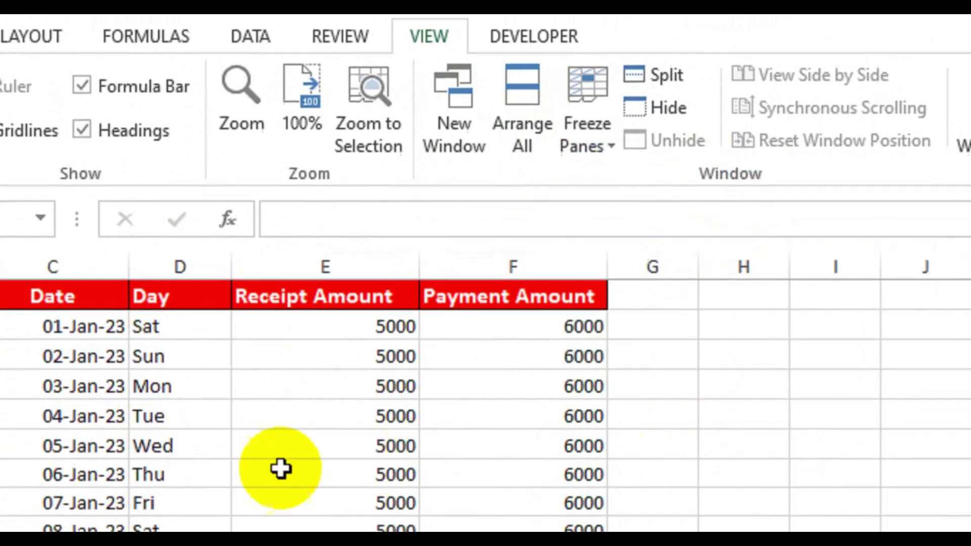
pyautogui.click(121, 438)
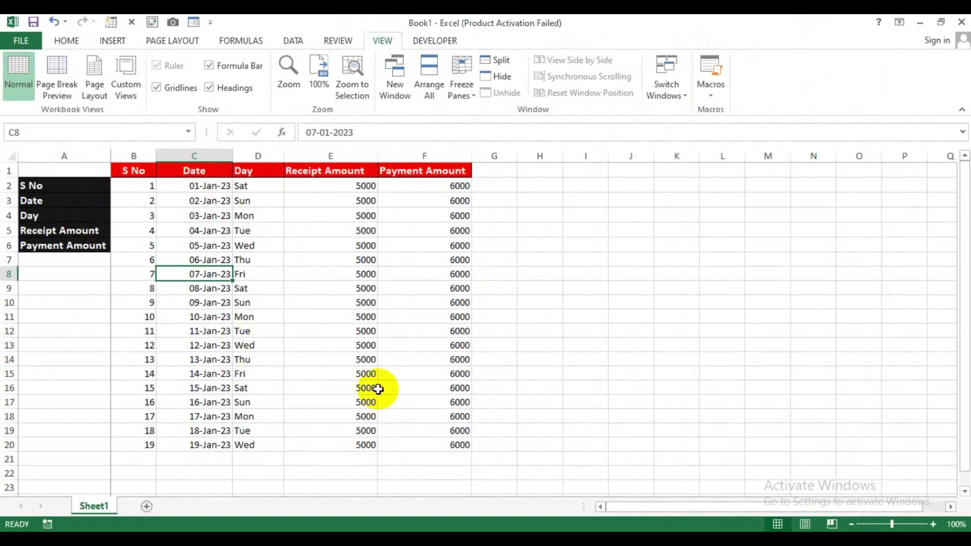
pyautogui.click(949, 508)
pyautogui.click(950, 508)
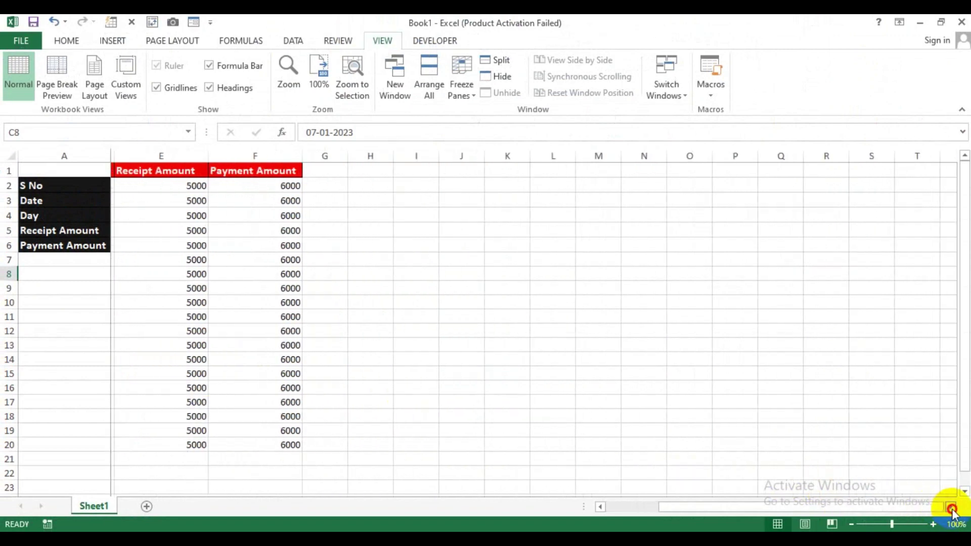
pyautogui.click(949, 509)
pyautogui.click(950, 510)
pyautogui.click(951, 510)
pyautogui.click(951, 510)
pyautogui.click(950, 509)
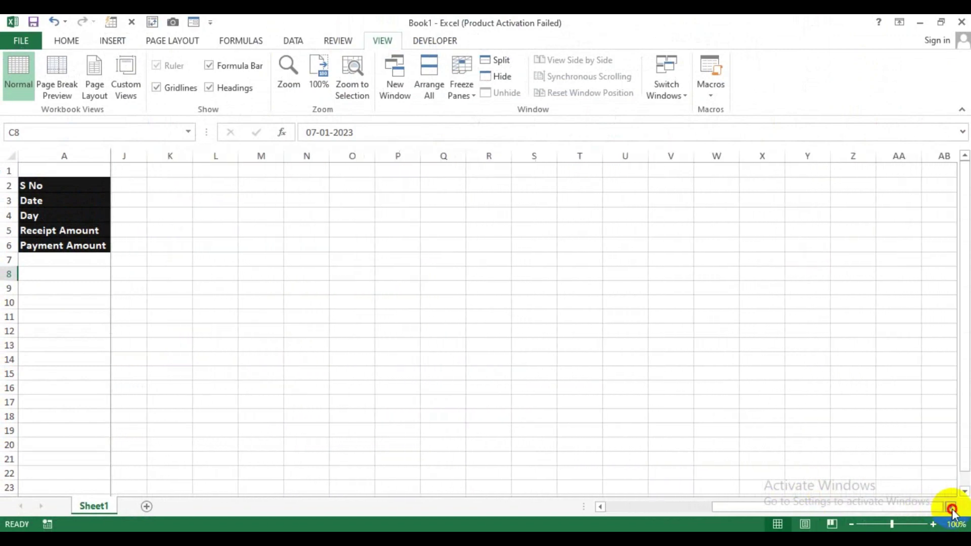
pyautogui.click(951, 510)
pyautogui.click(950, 509)
pyautogui.click(951, 509)
pyautogui.click(950, 509)
pyautogui.click(951, 510)
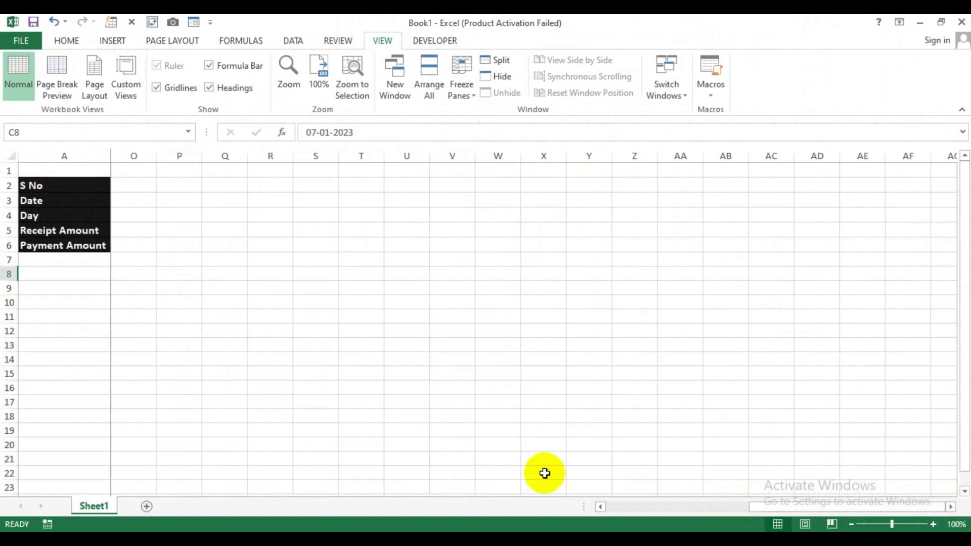
pyautogui.moveTo(50, 190); pyautogui.dragTo(56, 244)
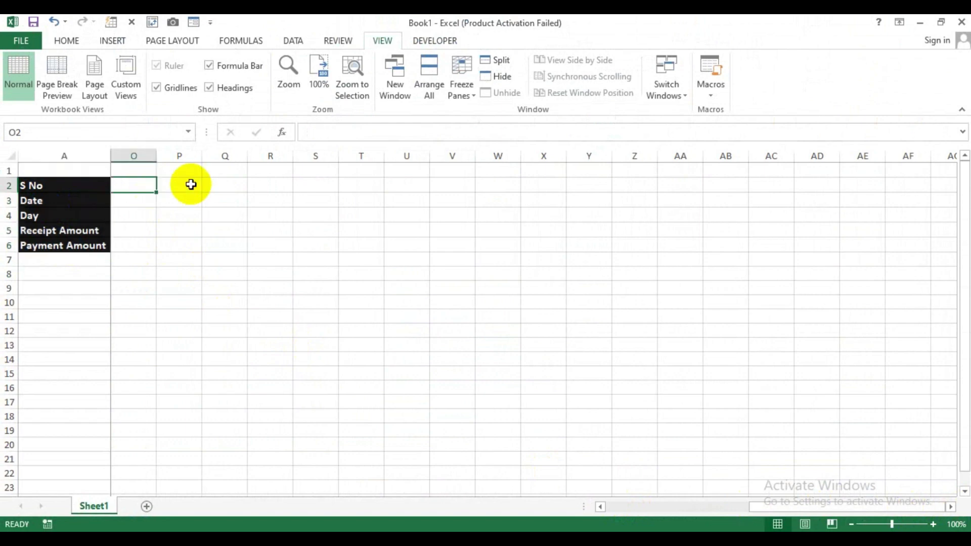
pyautogui.moveTo(134, 187); pyautogui.dragTo(286, 187)
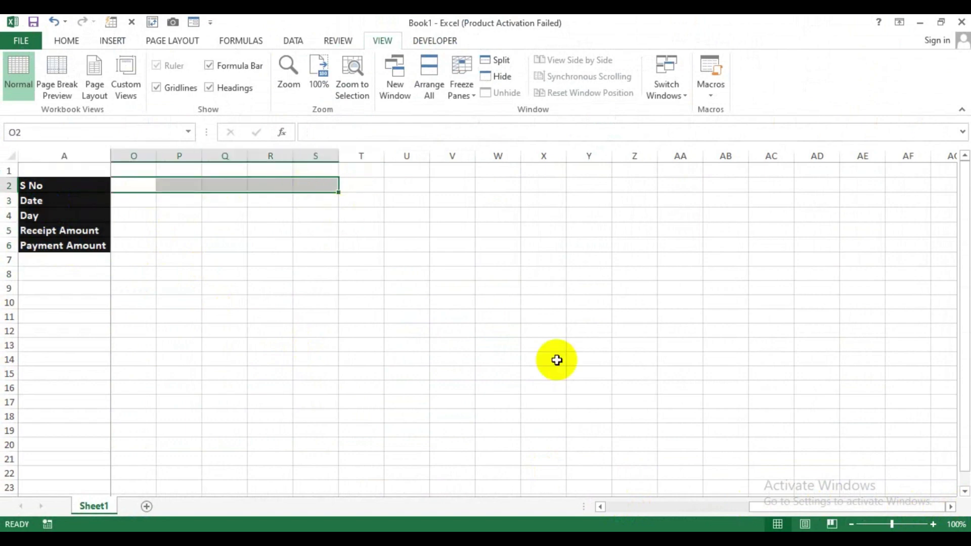
pyautogui.moveTo(751, 505); pyautogui.dragTo(591, 502)
pyautogui.click(331, 260)
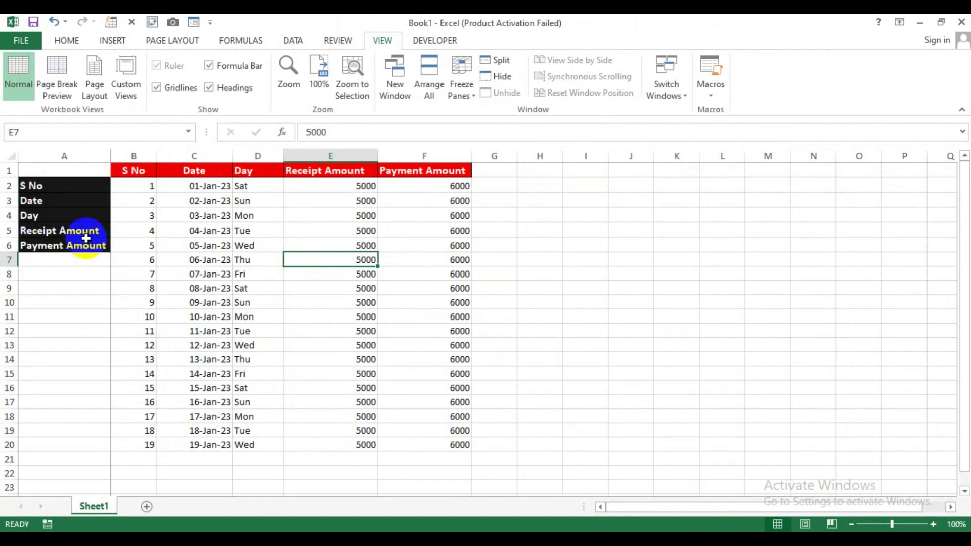
pyautogui.moveTo(134, 170); pyautogui.dragTo(486, 177)
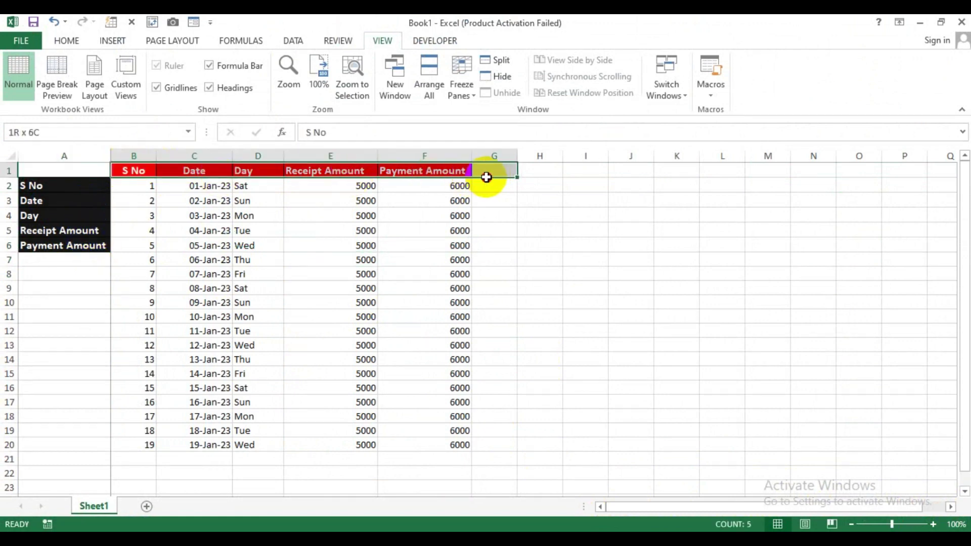
pyautogui.moveTo(78, 183); pyautogui.dragTo(81, 268)
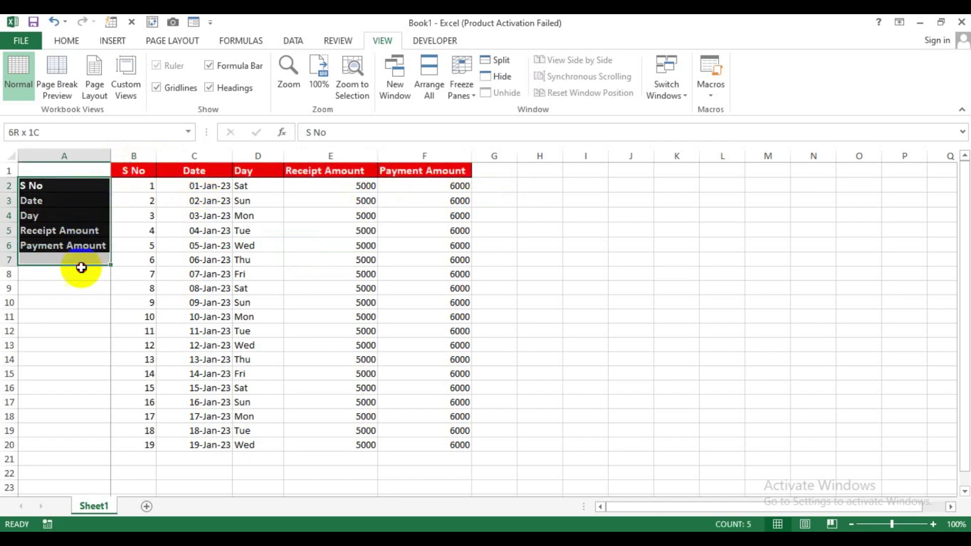
pyautogui.click(132, 230)
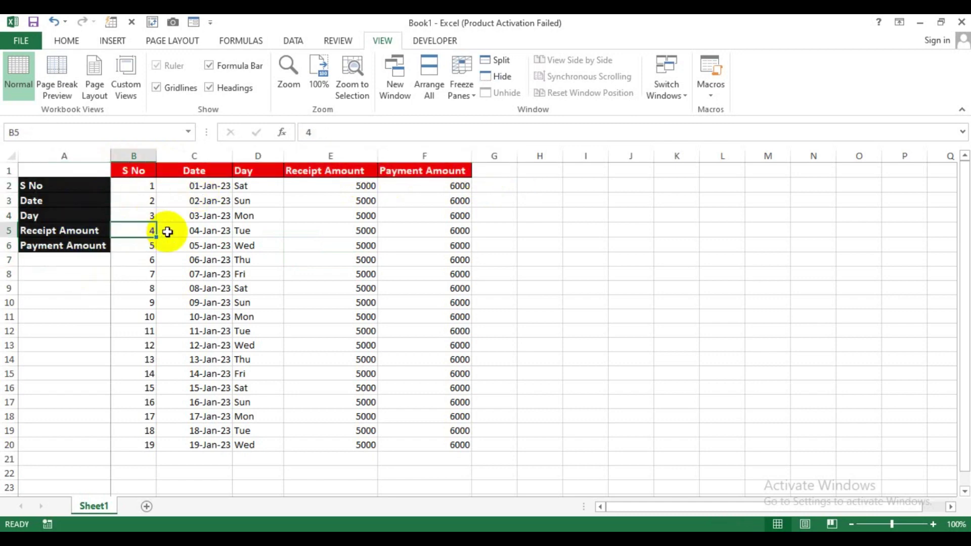
pyautogui.scroll(-3, 157, 292)
pyautogui.scroll(-6, 158, 297)
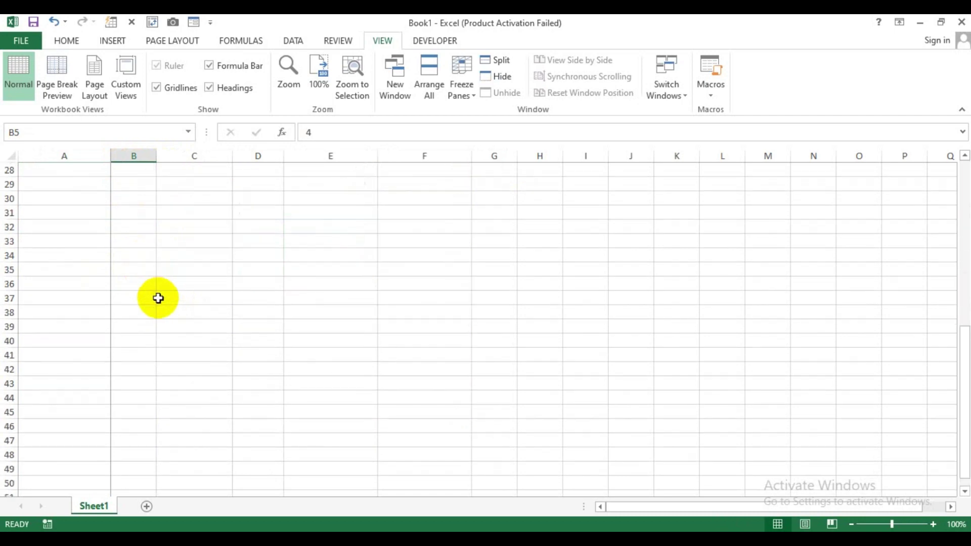
pyautogui.scroll(6, 159, 298)
pyautogui.scroll(3, 158, 298)
pyautogui.moveTo(665, 507); pyautogui.dragTo(719, 507)
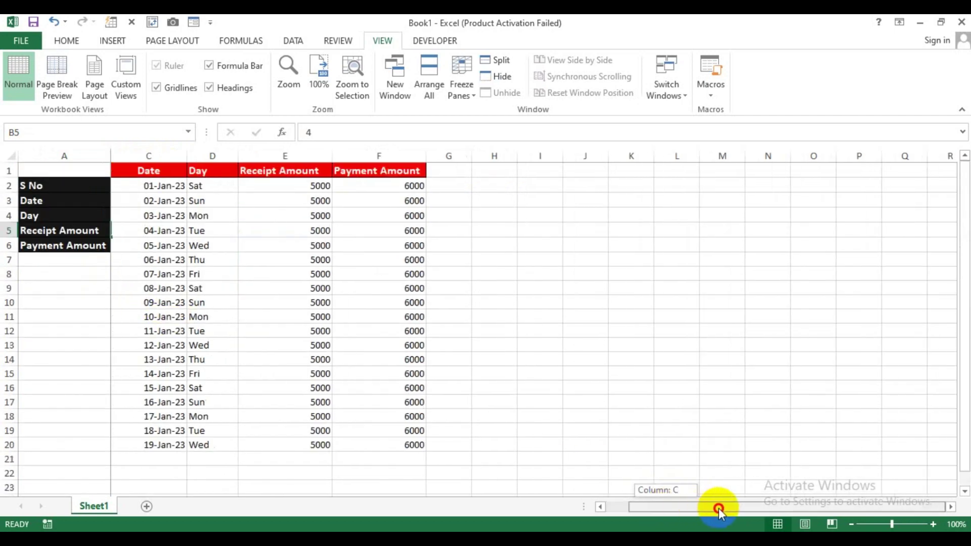
pyautogui.moveTo(868, 511); pyautogui.dragTo(591, 509)
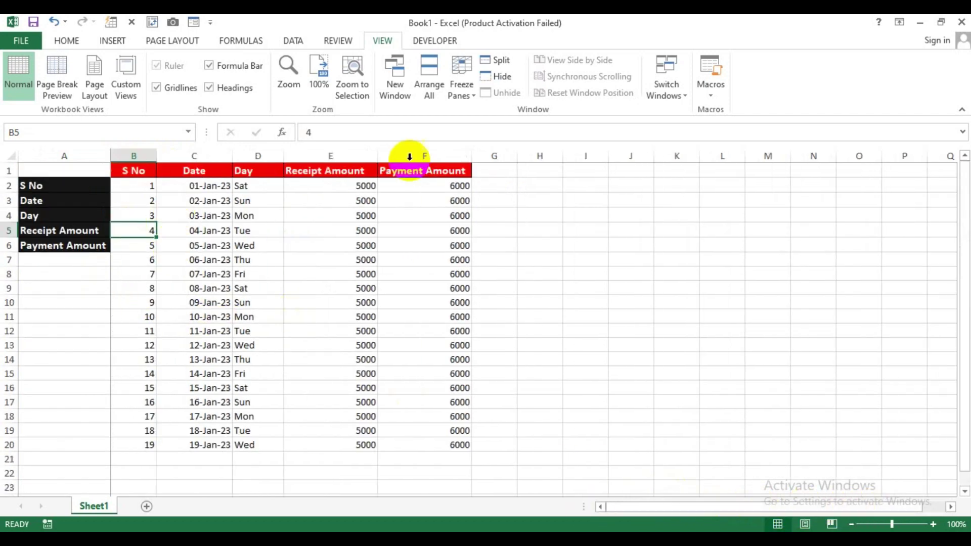
# - Choose Unfreeze Panes to release everything, then select cell B2
pyautogui.click(476, 96)
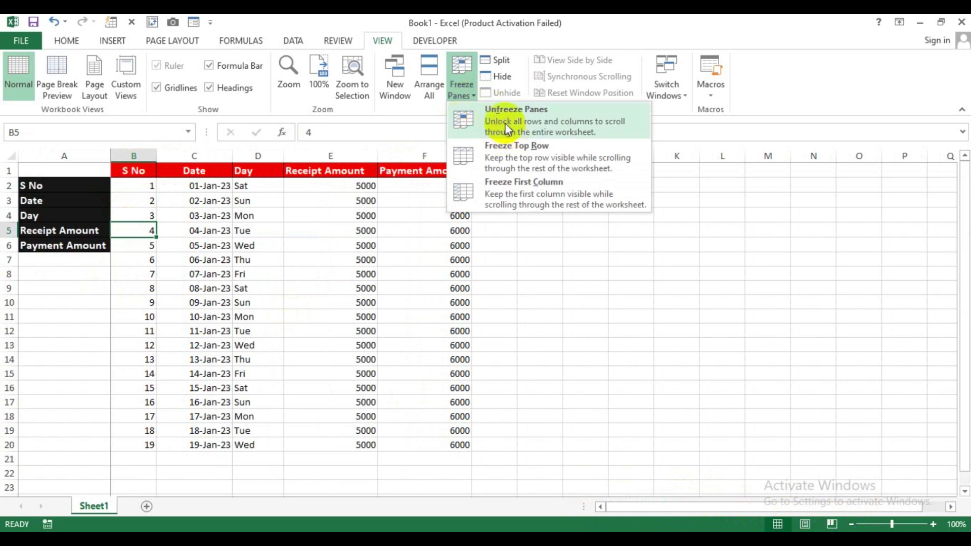
pyautogui.click(505, 123)
pyautogui.click(364, 286)
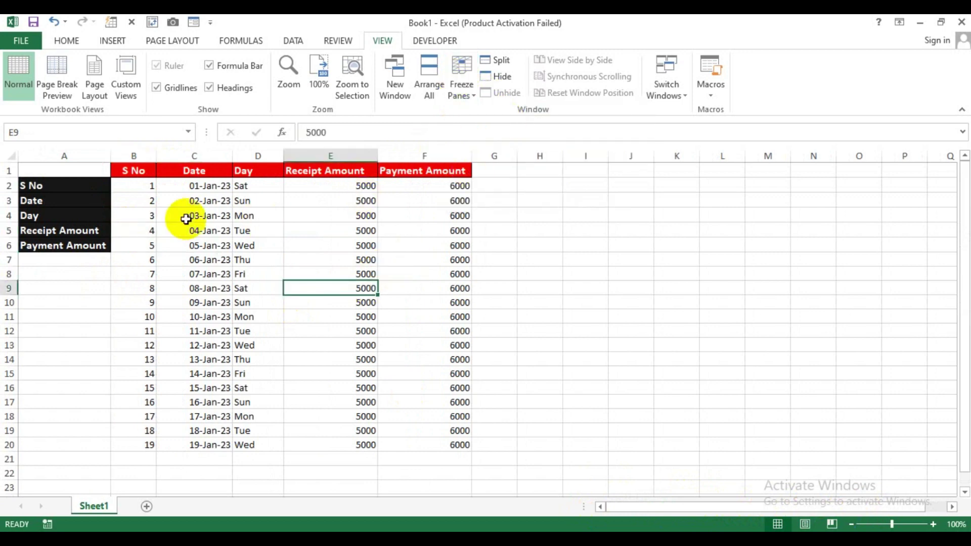
pyautogui.click(133, 185)
pyautogui.click(460, 96)
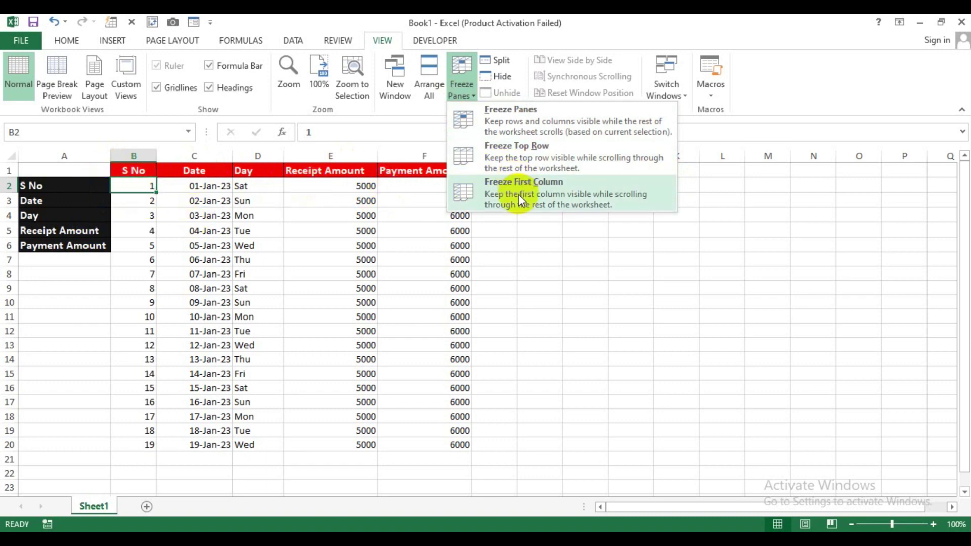
# - Freeze the first column, then switch to Freeze Top Row and scroll to test it
pyautogui.click(503, 196)
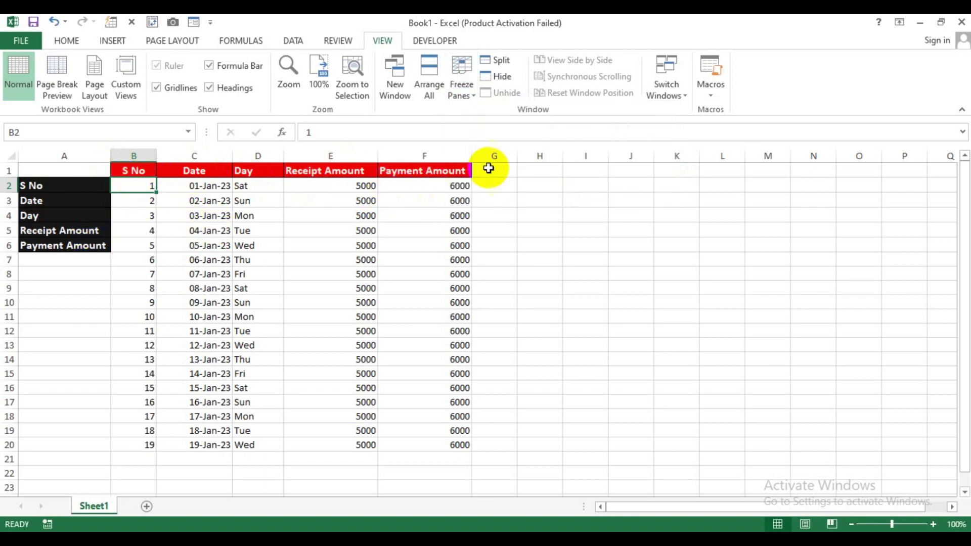
pyautogui.click(469, 96)
pyautogui.click(537, 147)
pyautogui.scroll(-5, 303, 227)
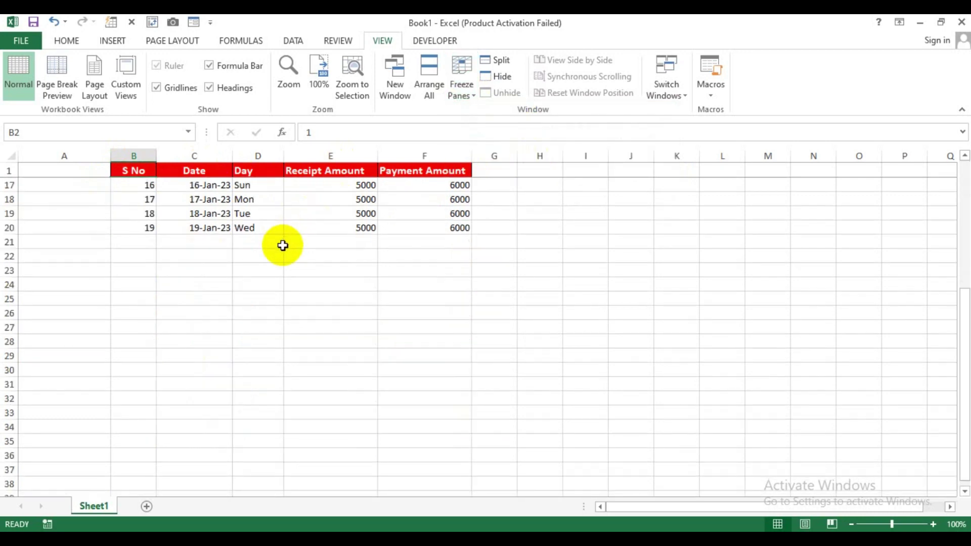
pyautogui.scroll(-4, 282, 245)
pyautogui.scroll(9, 286, 250)
pyautogui.moveTo(685, 508)
pyautogui.mouseDown()
pyautogui.moveTo(788, 510)
pyautogui.moveTo(730, 524)
pyautogui.mouseUp()
# - Reapply Freeze First Column and scroll to check column A labels stay fixed
pyautogui.click(462, 96)
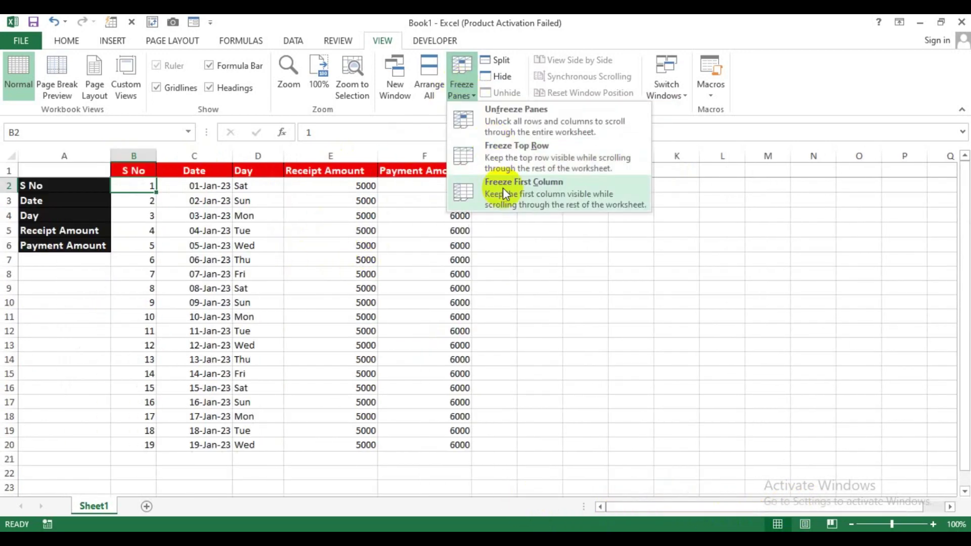
pyautogui.click(503, 190)
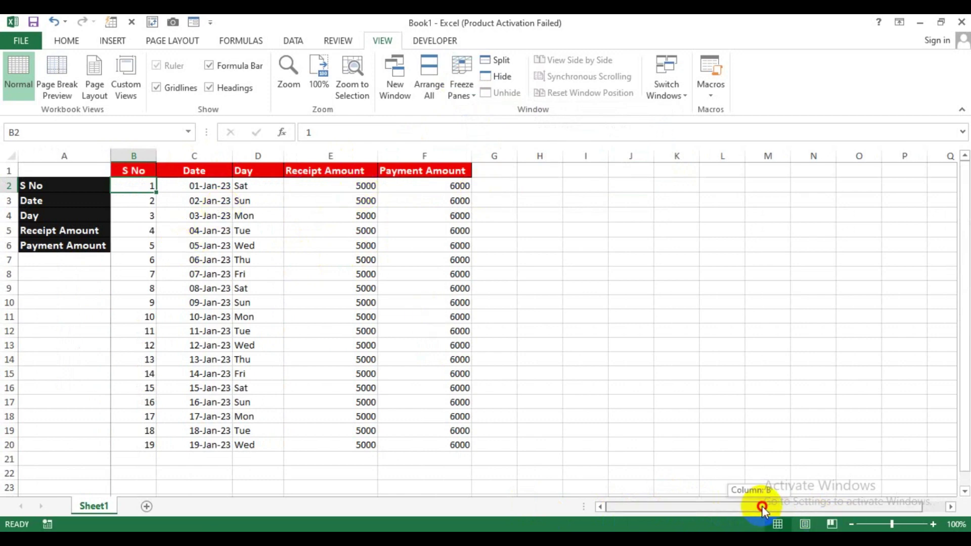
pyautogui.scroll(-5, 279, 314)
pyautogui.scroll(4, 280, 314)
pyautogui.scroll(1, 255, 297)
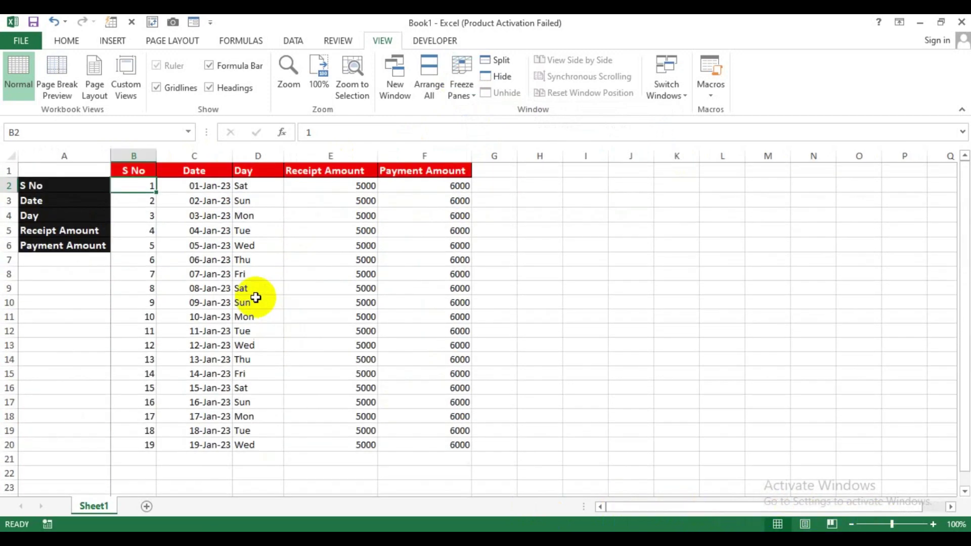
# - Freeze panes at cell D10, then select H11 and B2
pyautogui.click(268, 304)
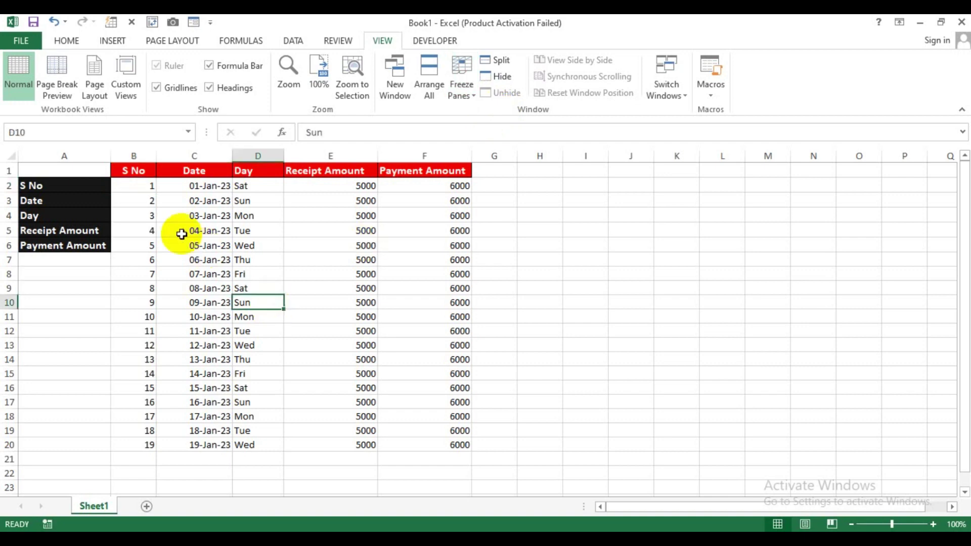
pyautogui.click(461, 86)
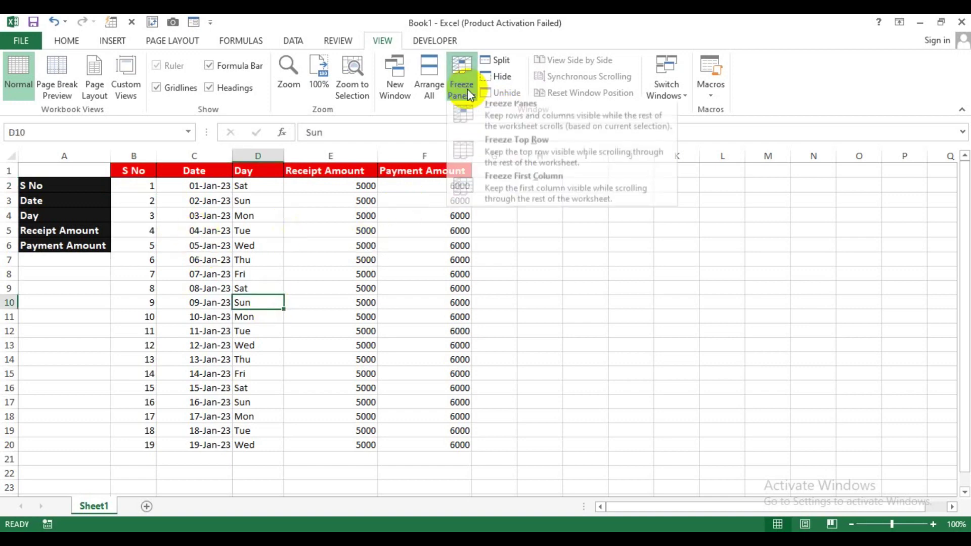
pyautogui.click(520, 120)
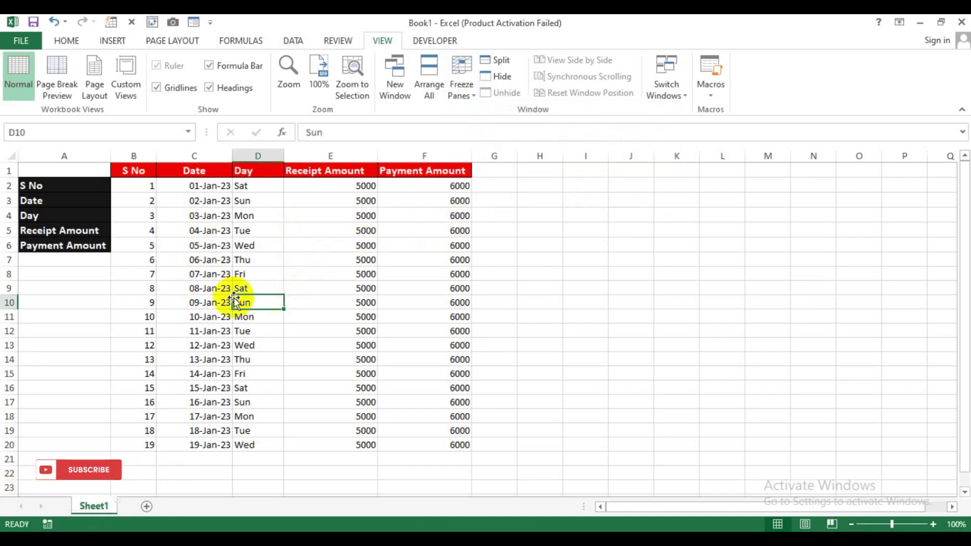
pyautogui.click(541, 316)
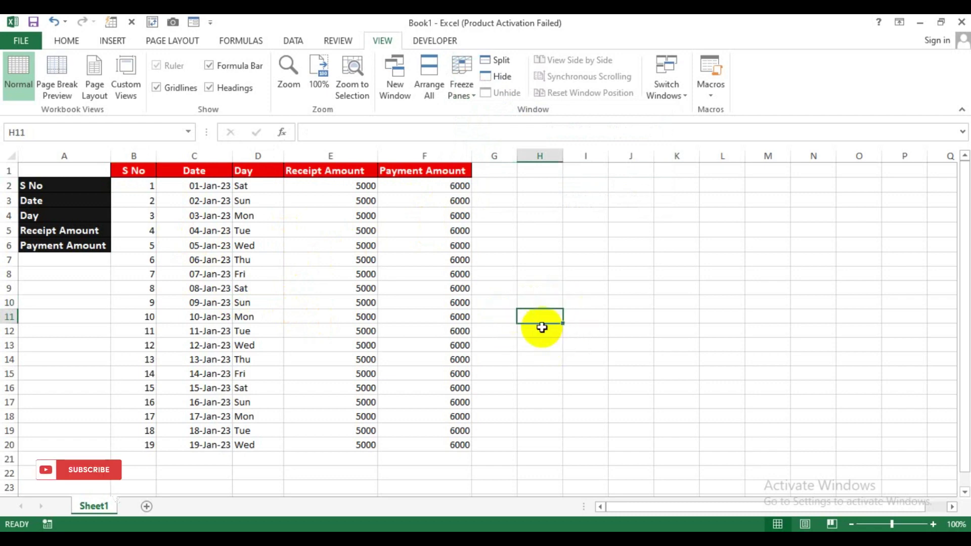
pyautogui.click(132, 186)
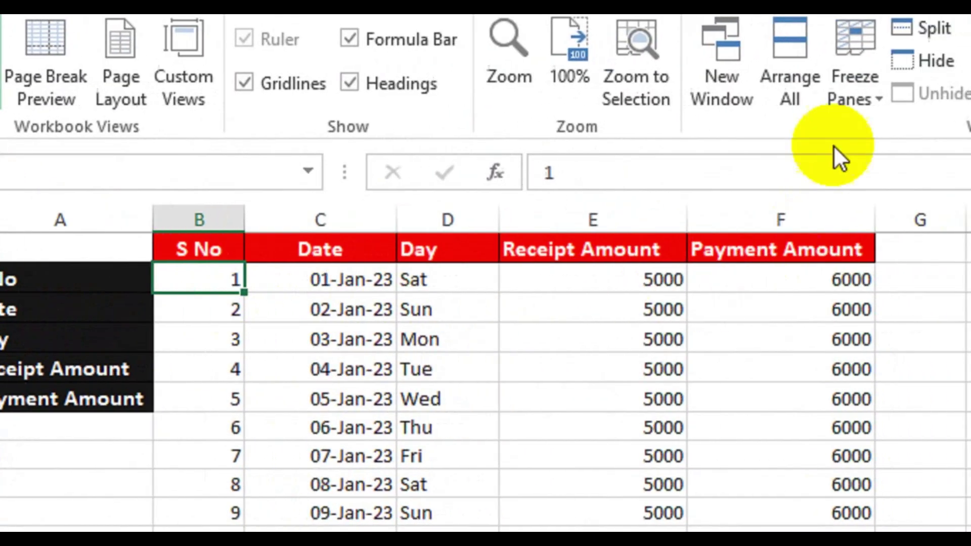
# - Freeze panes at B2 so header row and column A both stay fixed, scrolling to verify
pyautogui.click(920, 96)
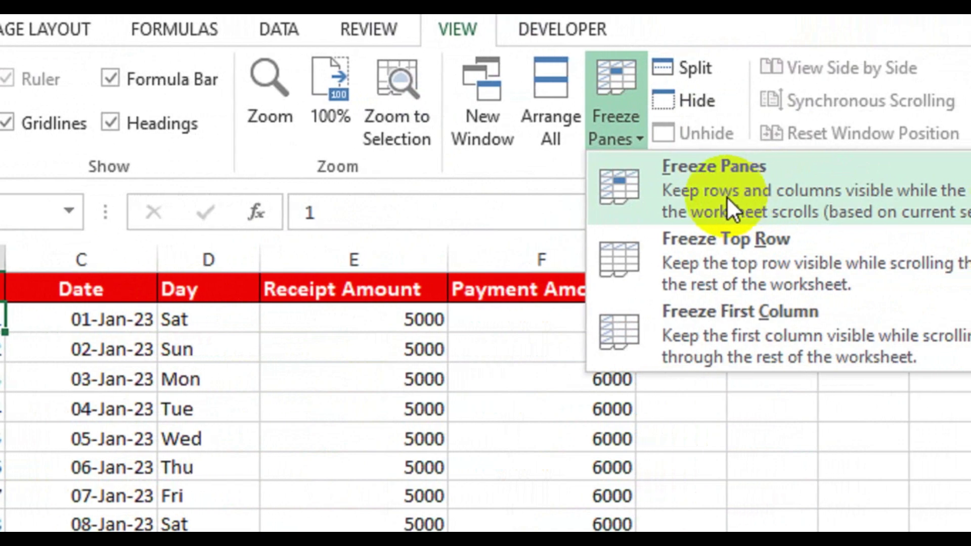
pyautogui.click(711, 196)
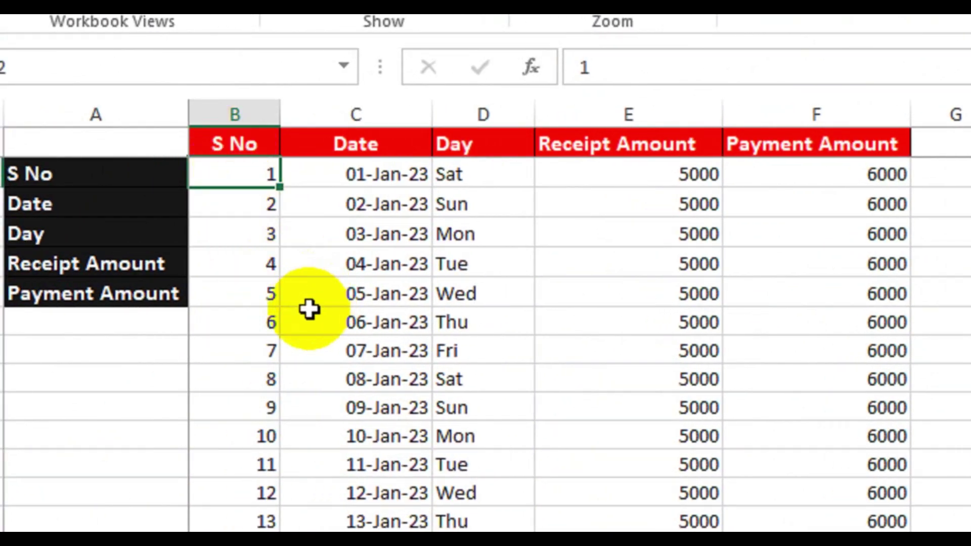
pyautogui.scroll(-1, 303, 317)
pyautogui.scroll(-1, 304, 316)
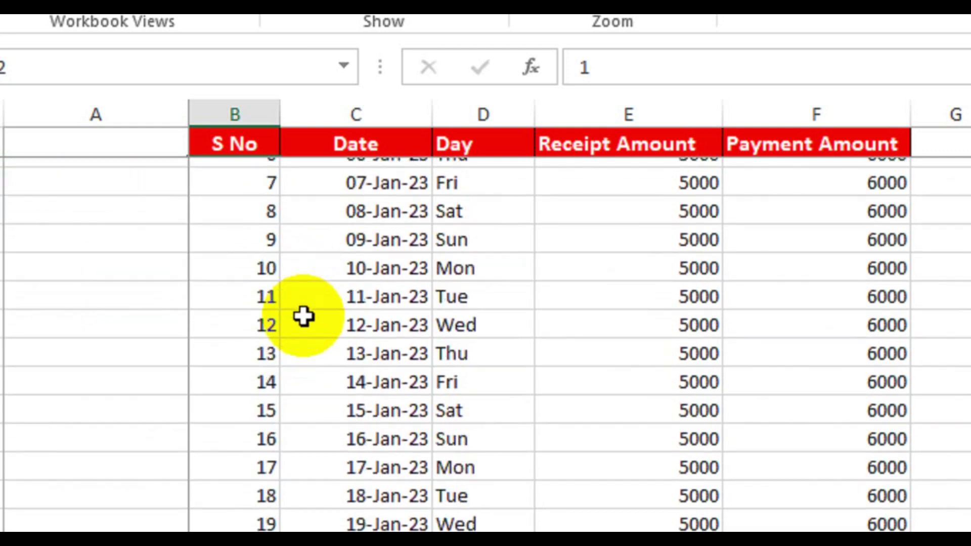
pyautogui.scroll(-1, 303, 316)
pyautogui.scroll(-1, 303, 316)
pyautogui.scroll(-1, 273, 258)
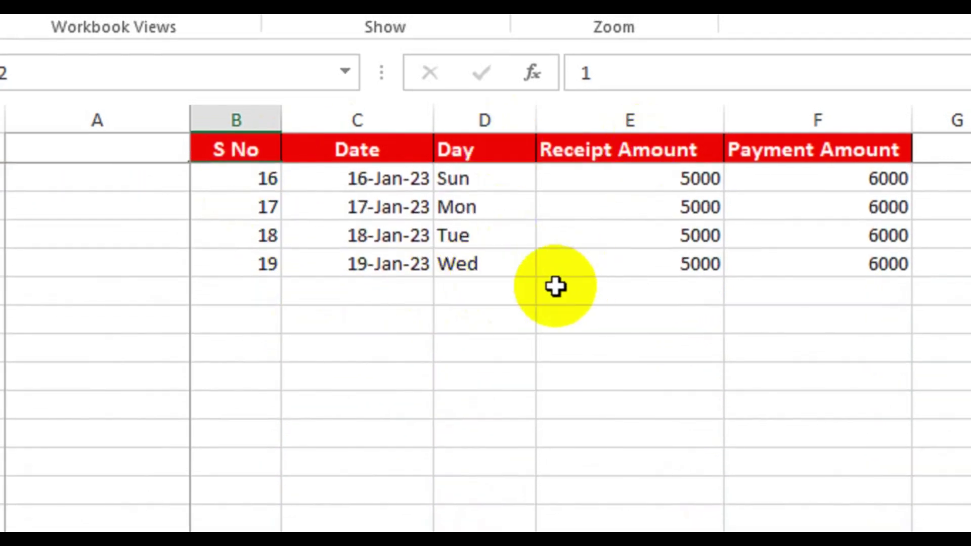
pyautogui.scroll(1, 481, 292)
pyautogui.scroll(4, 483, 292)
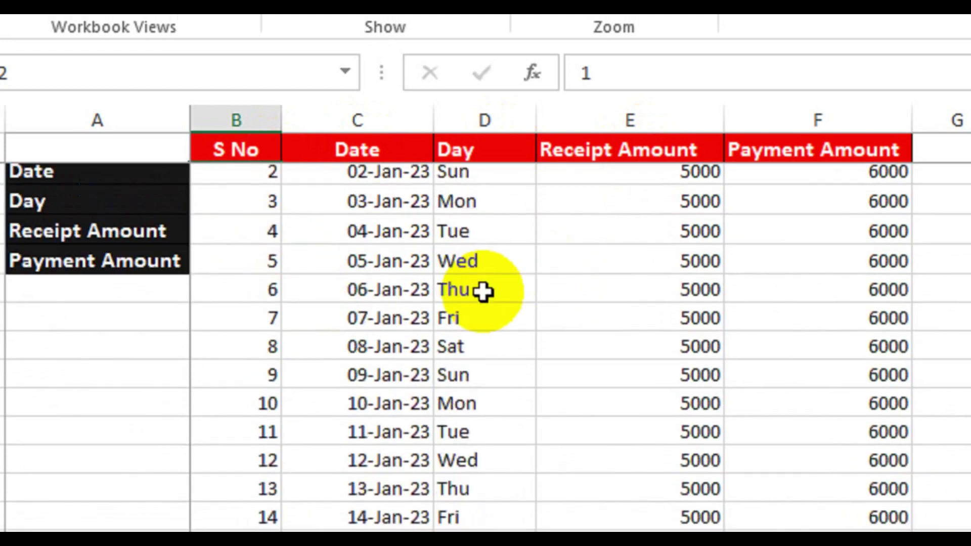
pyautogui.scroll(1, 483, 292)
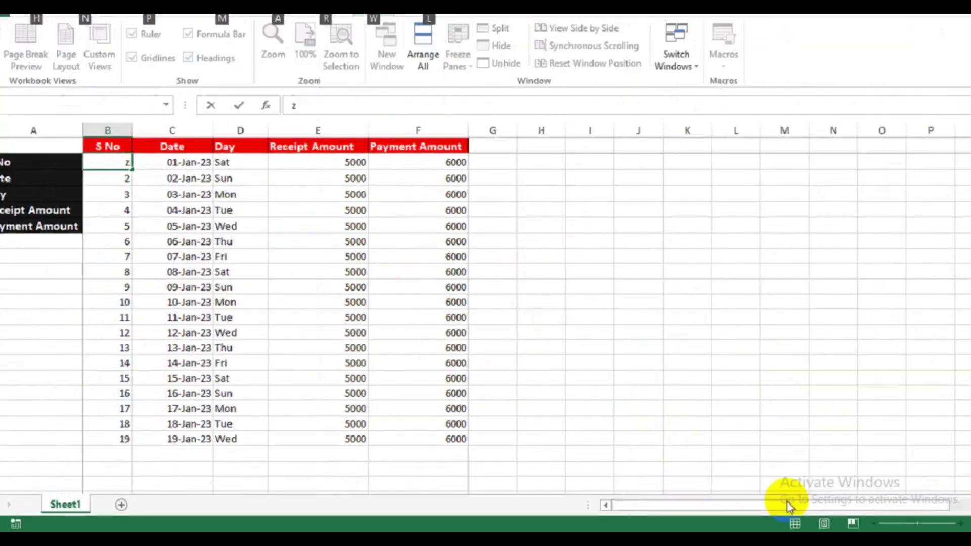
# - Scroll the sheet right to check column A labels stay fixed, committing B2 by selecting I10
pyautogui.hscroll(1, 826, 507)
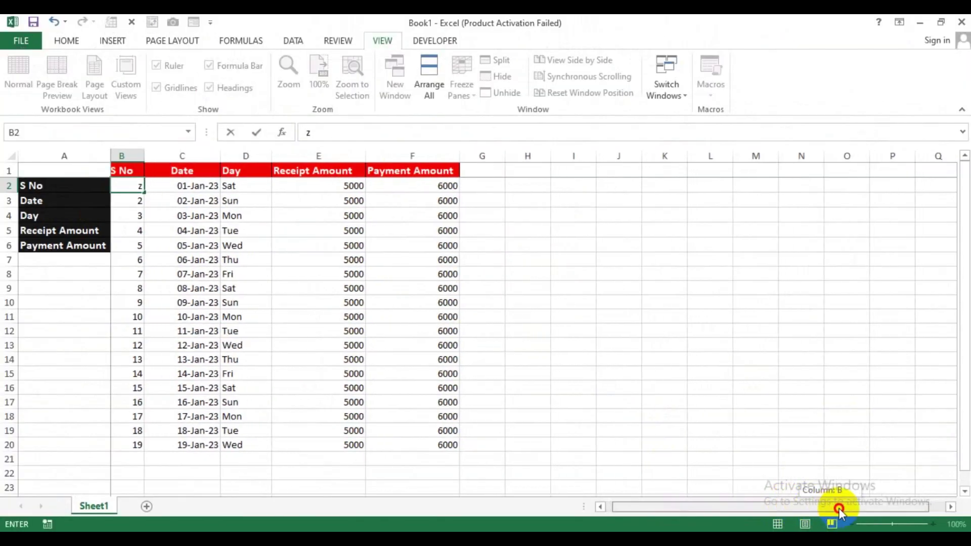
pyautogui.click(951, 507)
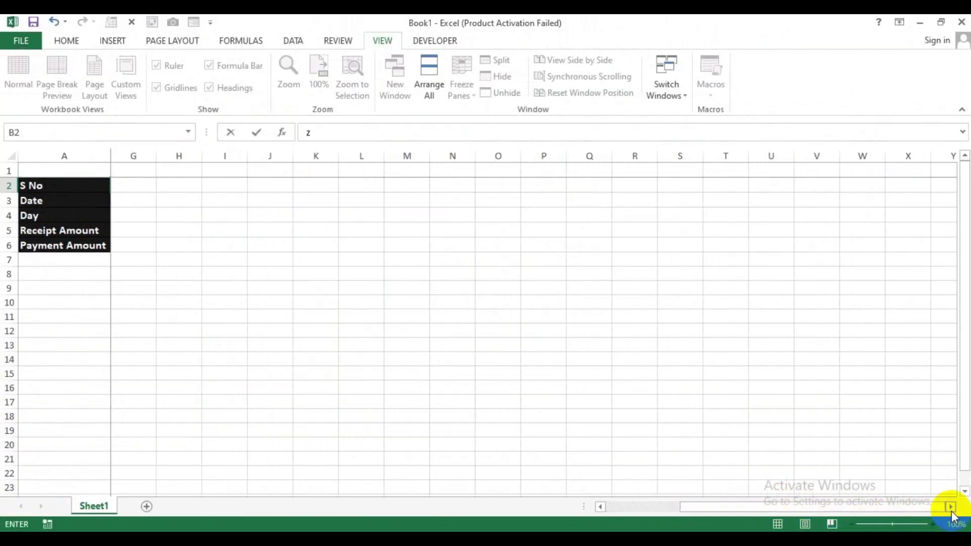
pyautogui.moveTo(926, 507); pyautogui.dragTo(730, 508)
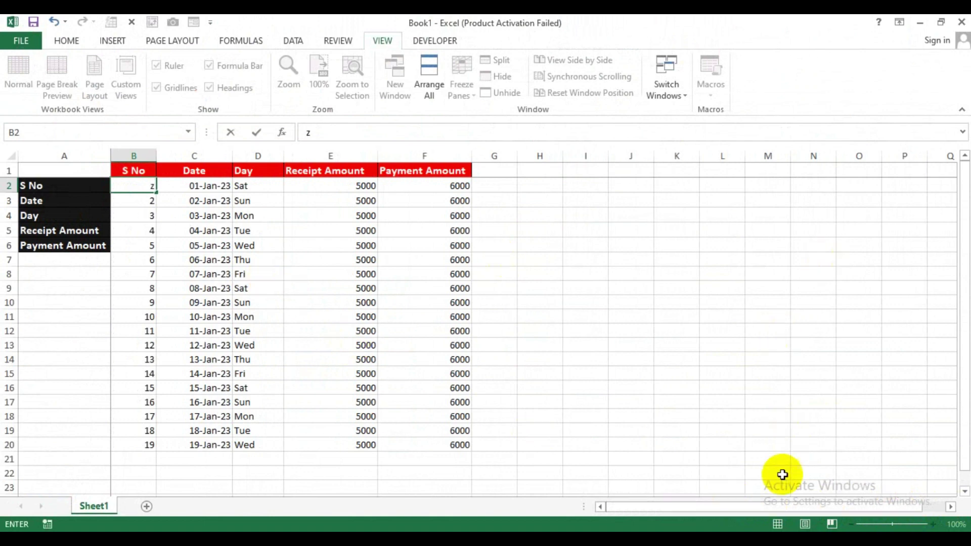
pyautogui.click(585, 302)
pyautogui.moveTo(725, 508); pyautogui.dragTo(741, 508)
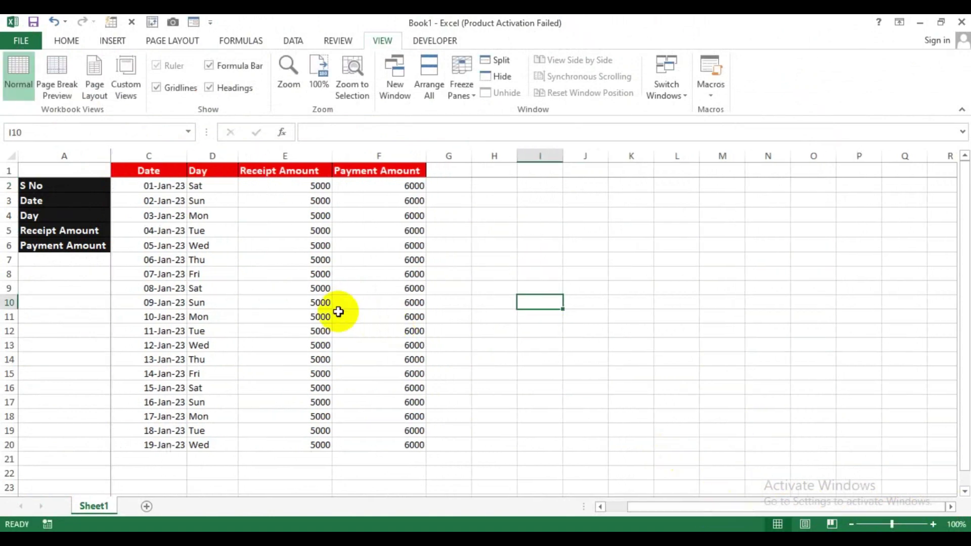
# - Scroll down and back up to confirm the red header row stays fixed, then select C1, A2 and C2
pyautogui.scroll(-1, 338, 311)
pyautogui.scroll(-3, 310, 284)
pyautogui.scroll(-3, 309, 284)
pyautogui.scroll(4, 309, 284)
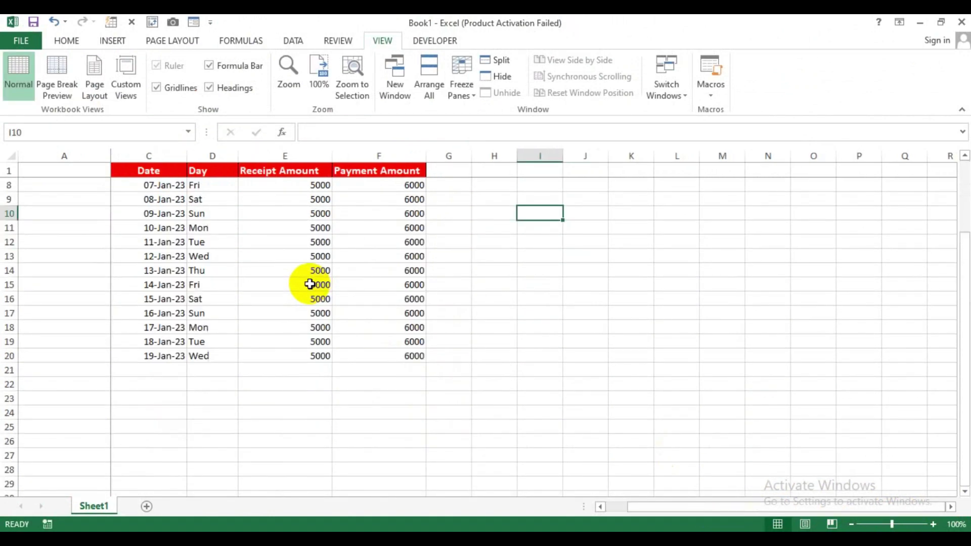
pyautogui.scroll(2, 309, 285)
pyautogui.click(126, 171)
pyautogui.click(50, 186)
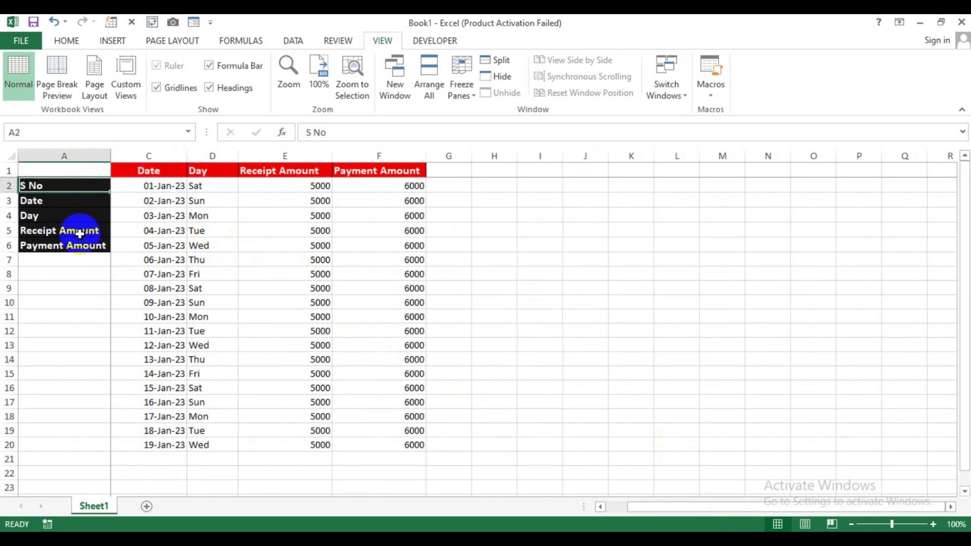
pyautogui.click(136, 185)
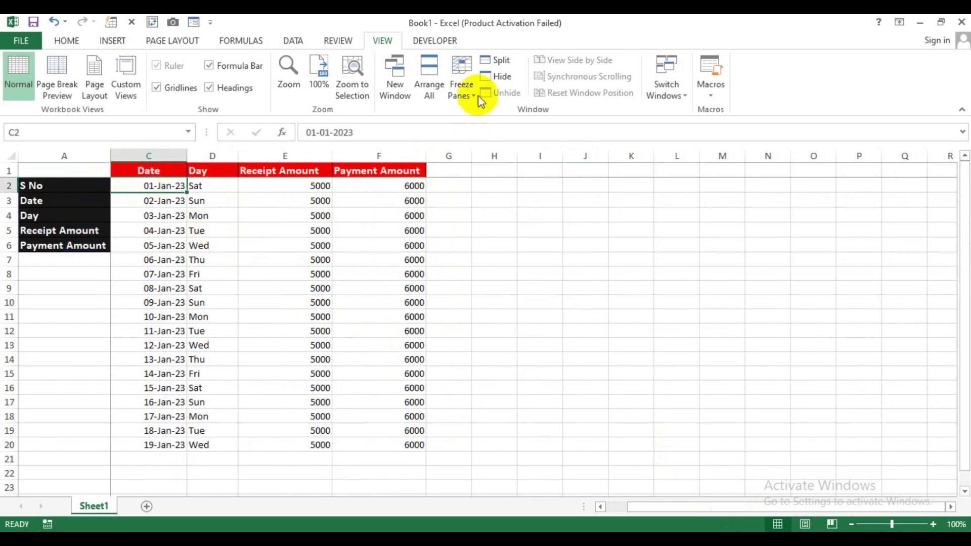
# - Apply Unfreeze Panes, verify row 1 and column A now scroll with the sheet, and select G8
pyautogui.click(461, 89)
pyautogui.click(512, 117)
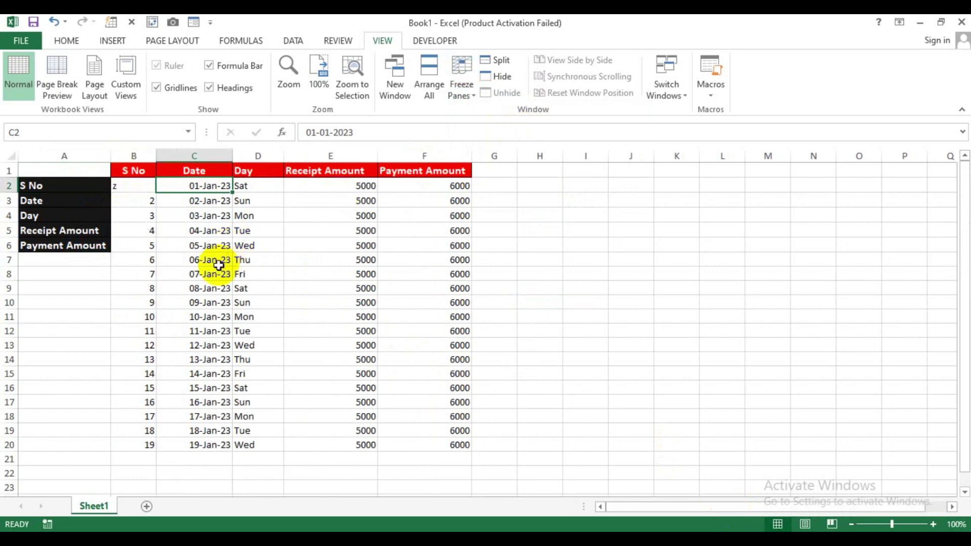
pyautogui.scroll(-2, 215, 273)
pyautogui.scroll(-3, 215, 274)
pyautogui.scroll(5, 215, 273)
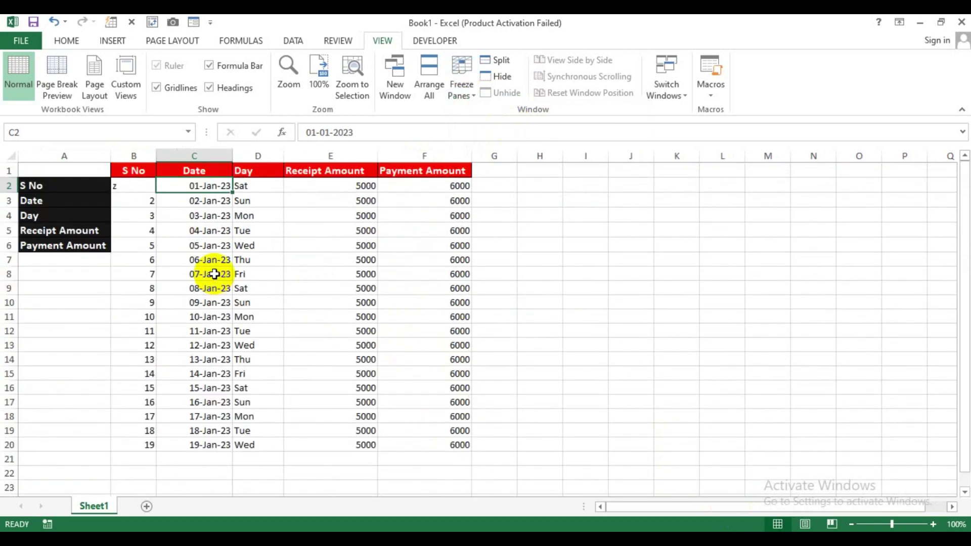
pyautogui.scroll(-3, 215, 273)
pyautogui.scroll(3, 215, 273)
pyautogui.click(503, 269)
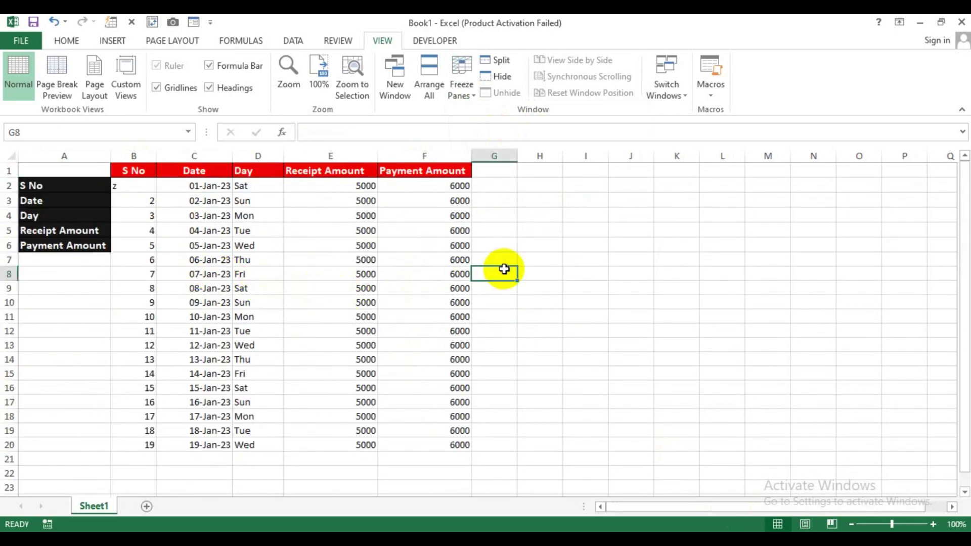